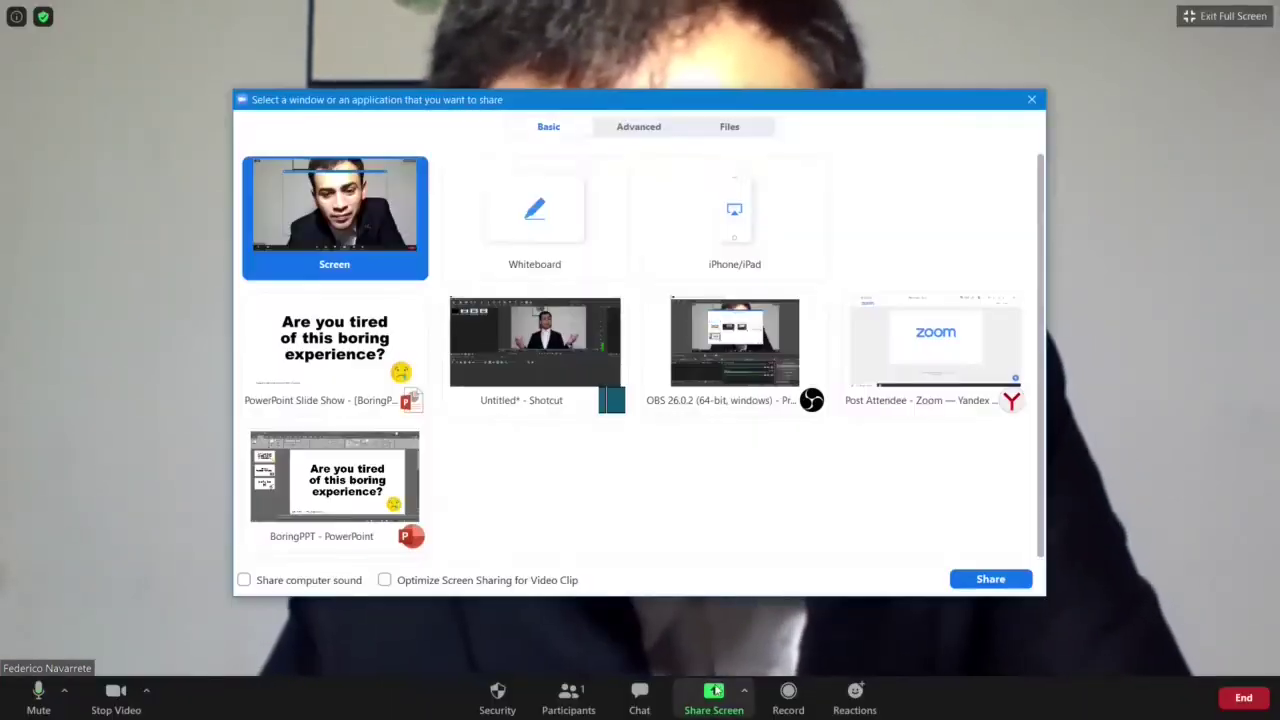
Step: Pick the PowerPoint Slide Show window in Zoom's share picker
left_click(335, 345)
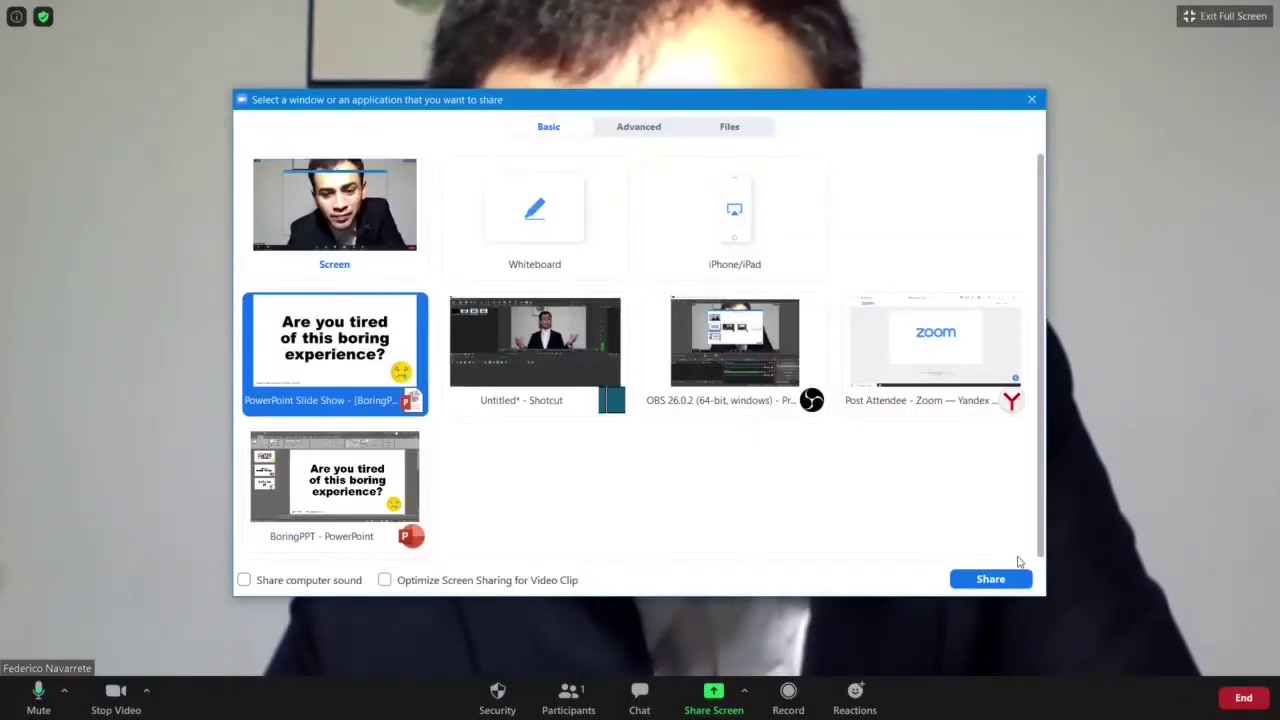
Step: Share the PowerPoint slide show over Zoom and advance to the next slide
left_click(1010, 578)
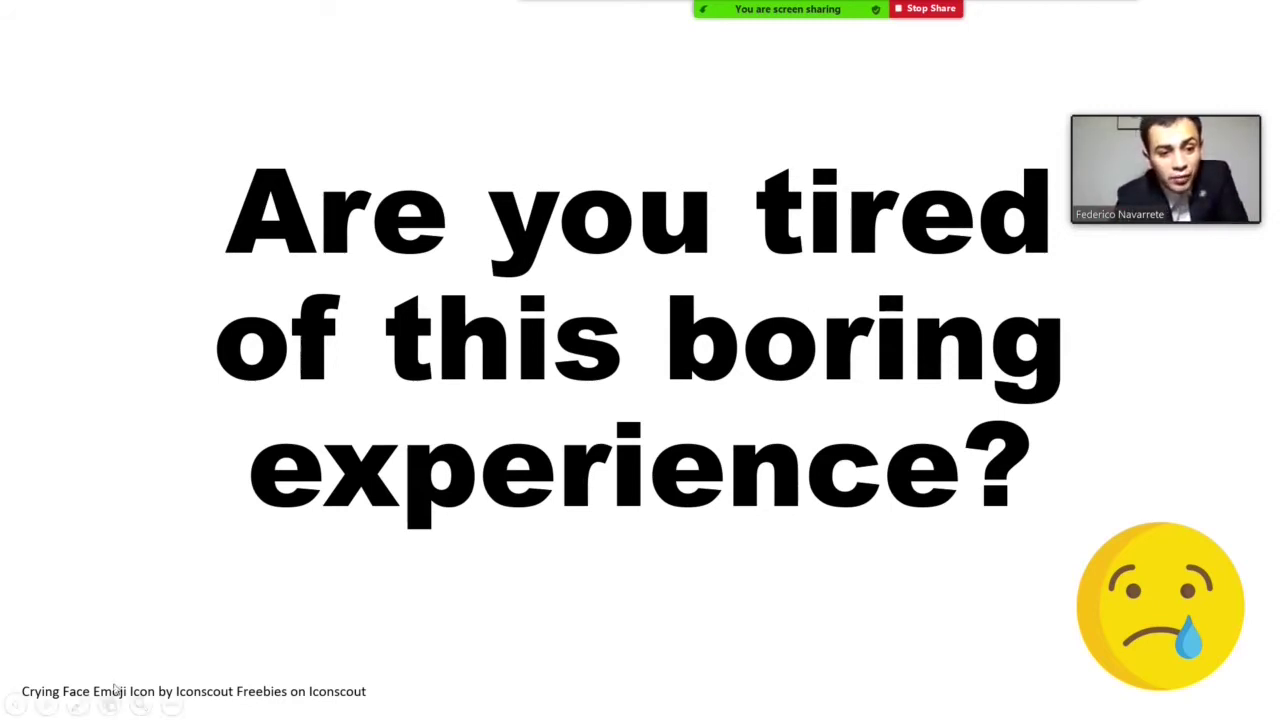
left_click(53, 705)
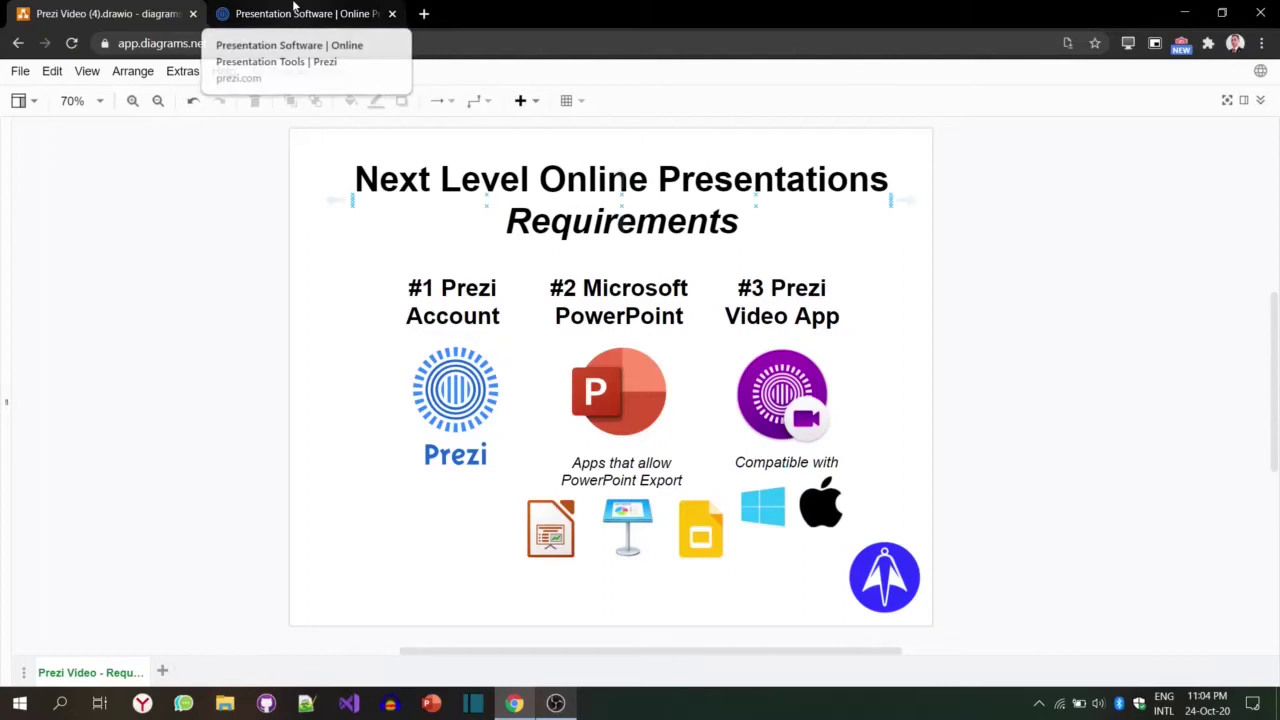
Step: Open Prezi's pricing page on the Basic plan and scroll through its comparison with Plus
left_click(295, 10)
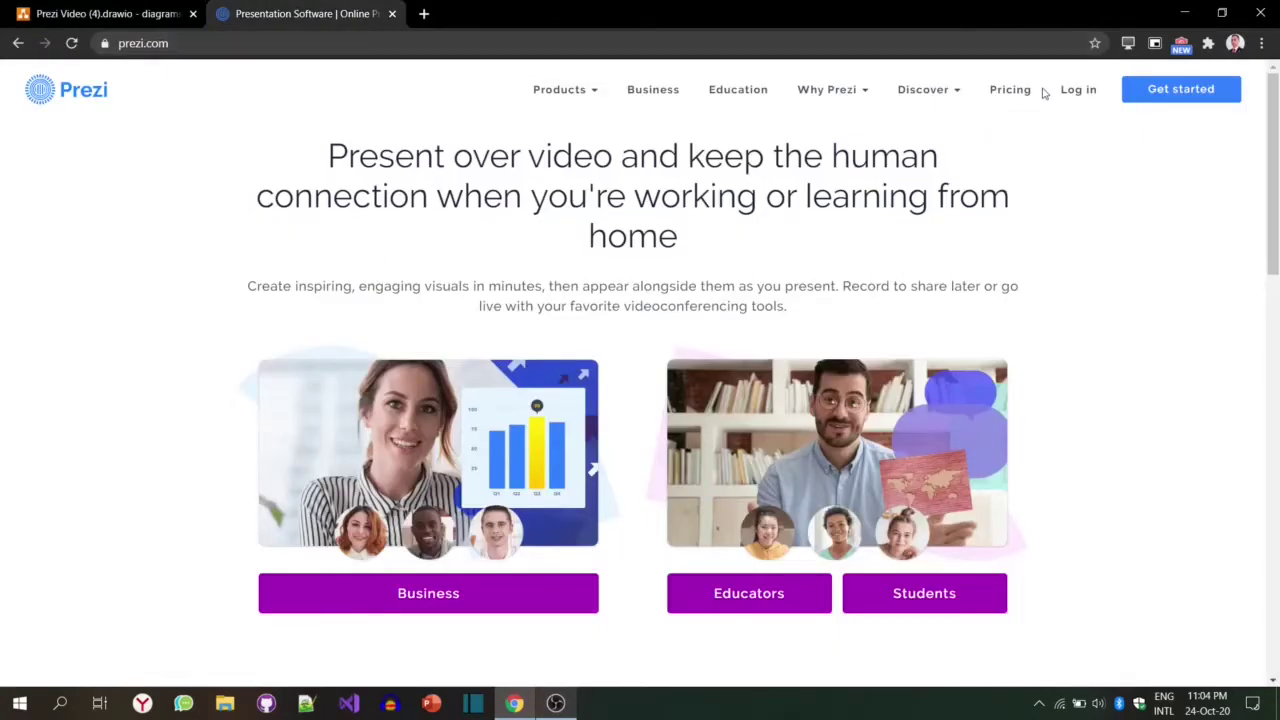
left_click(1010, 95)
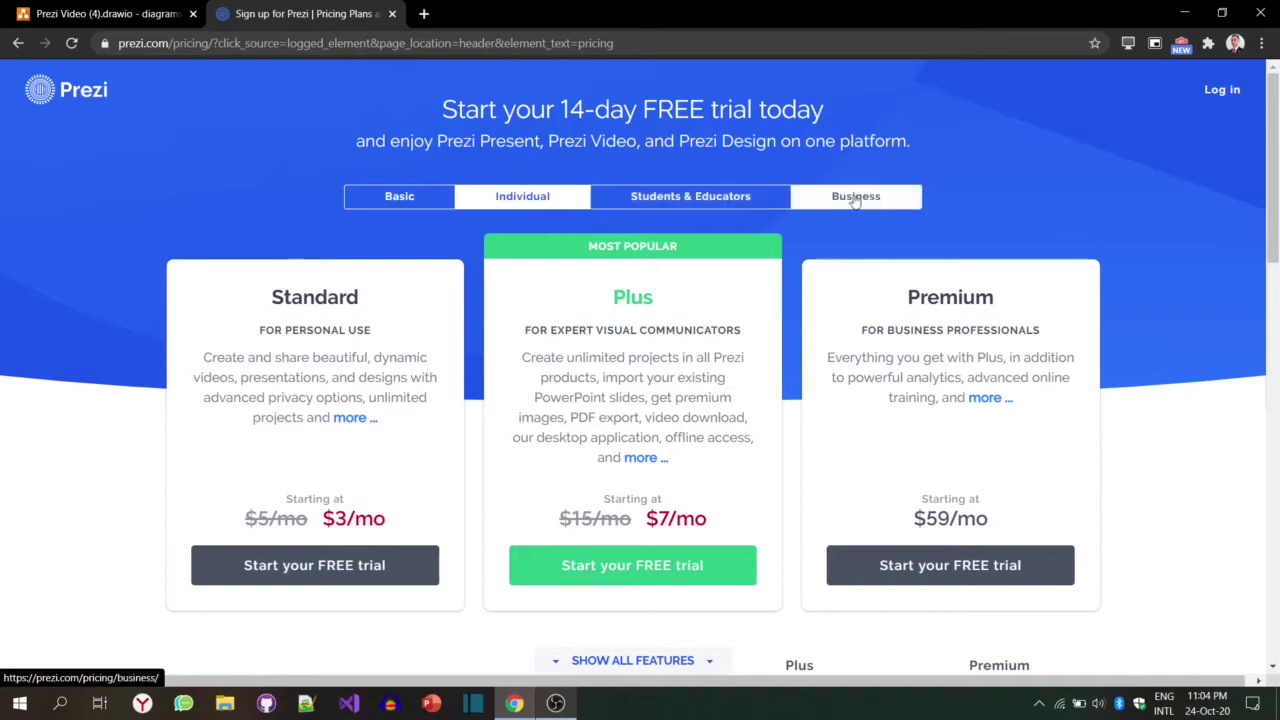
left_click(419, 199)
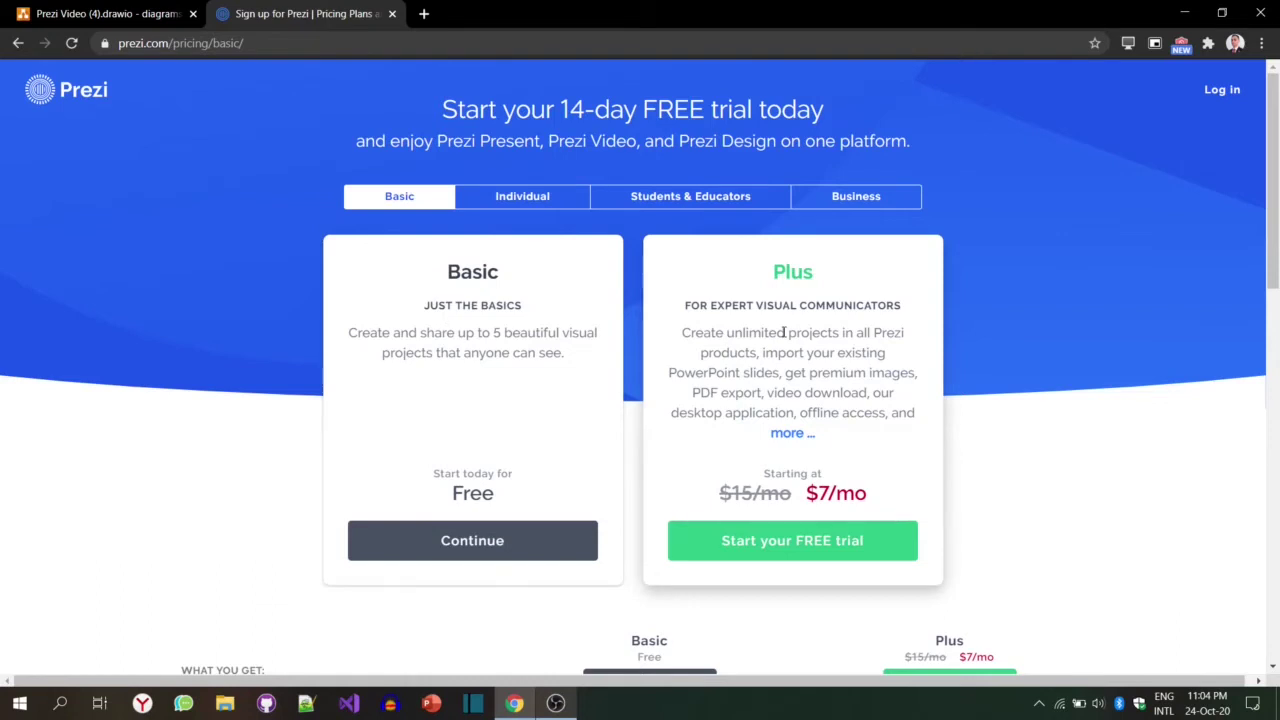
scroll(800, 338, "down", 5)
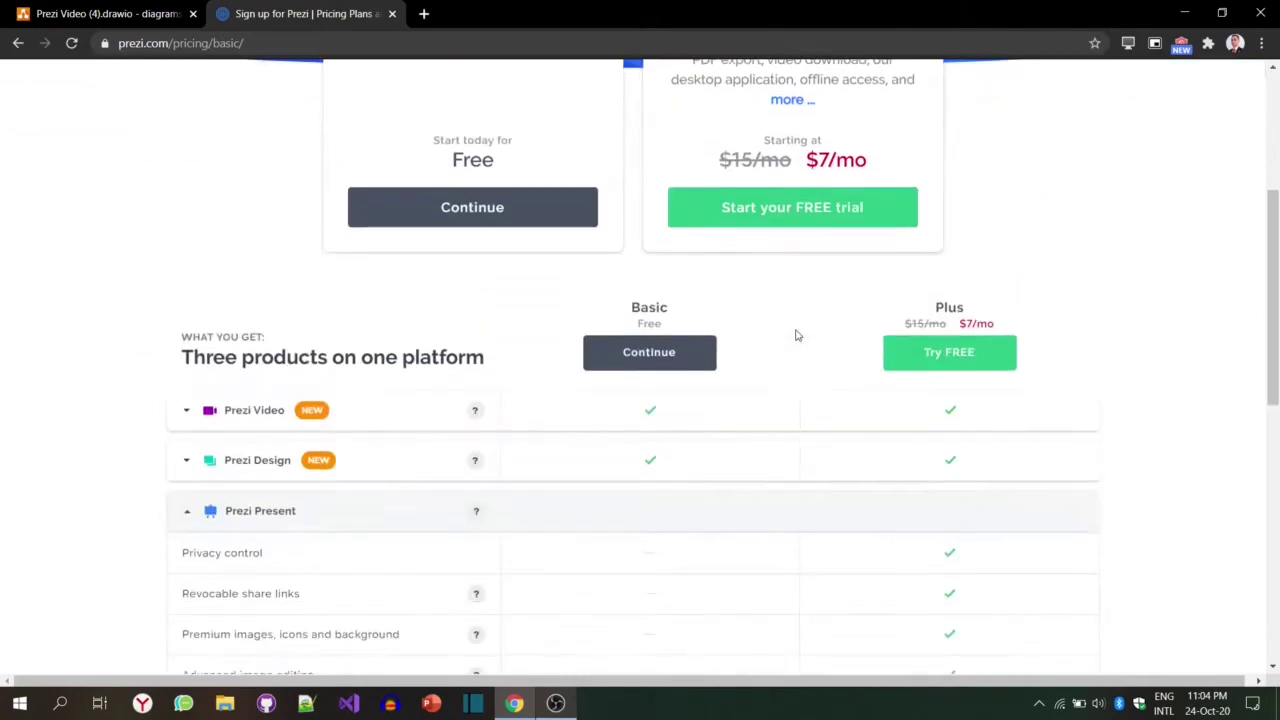
scroll(814, 344, "up", 5)
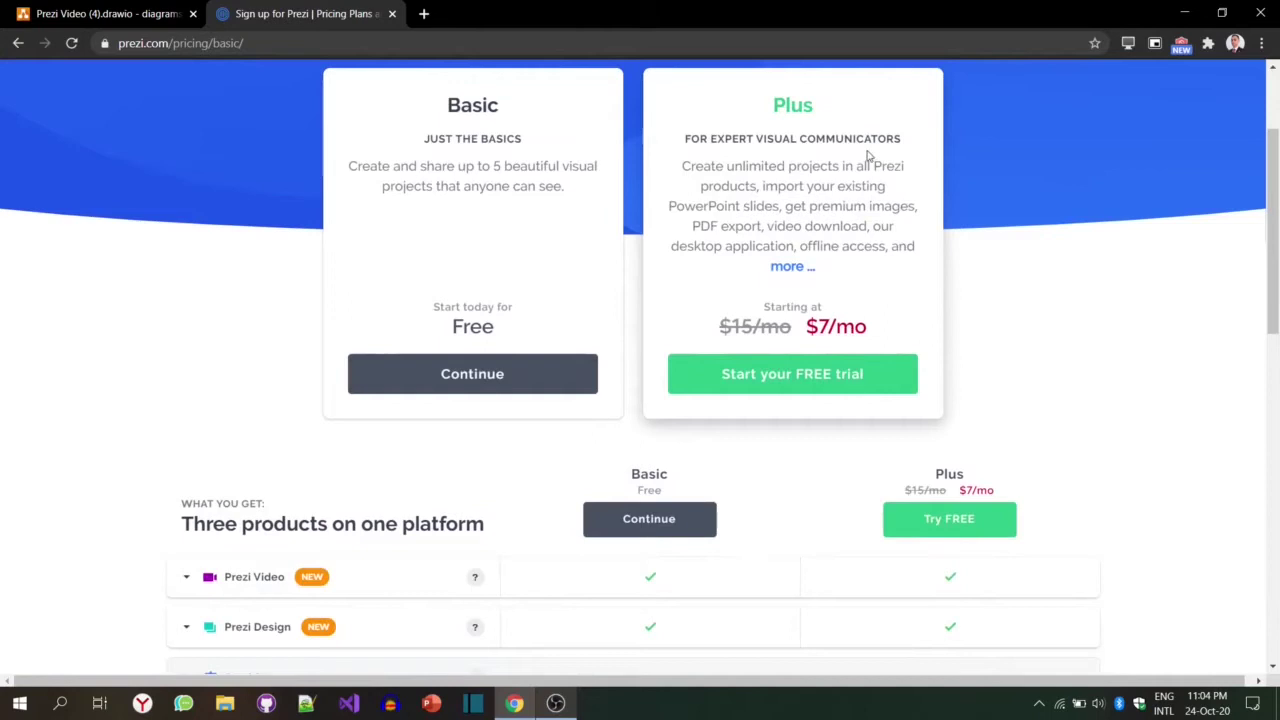
scroll(849, 449, "down", 1)
scroll(849, 436, "down", 1)
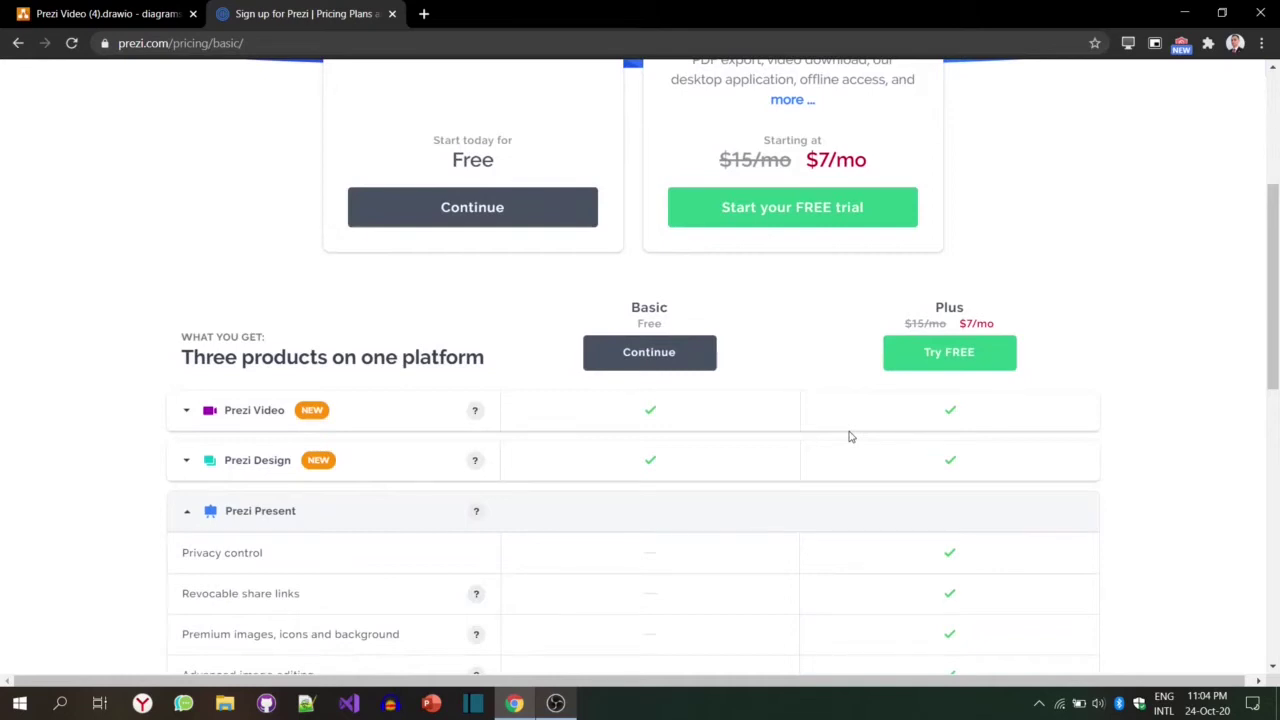
scroll(849, 437, "down", 1)
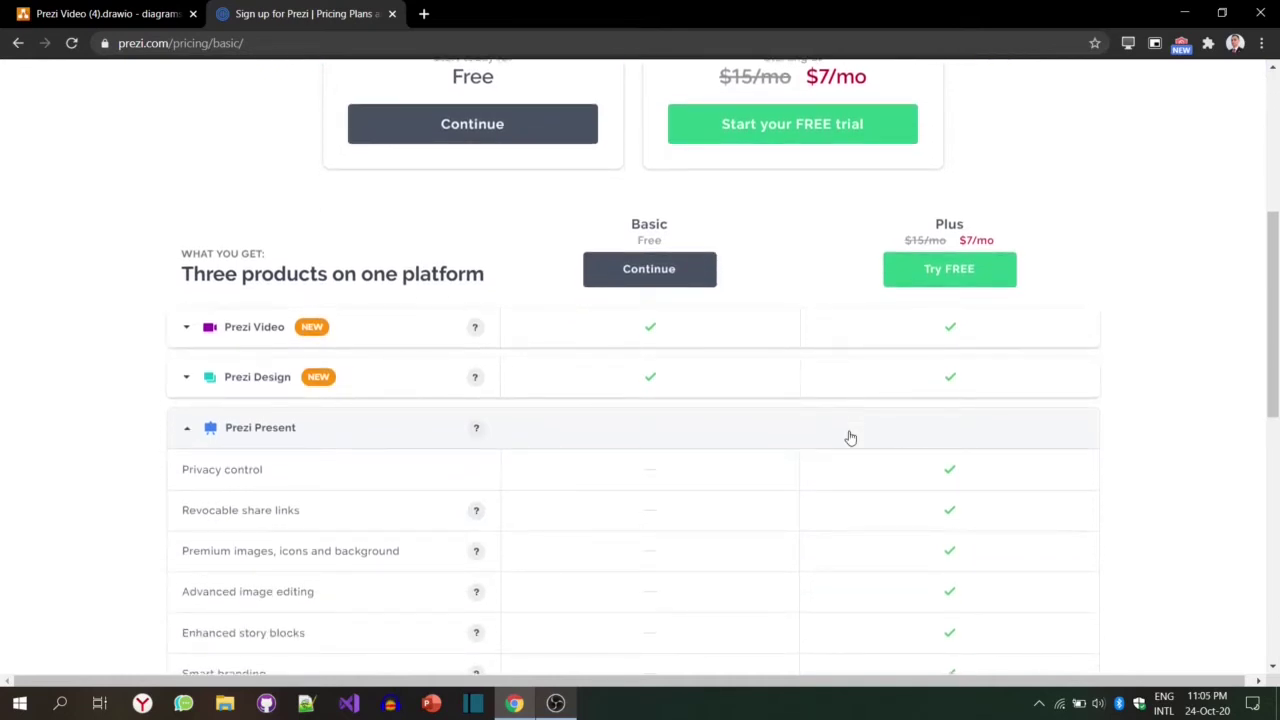
scroll(849, 437, "down", 3)
scroll(790, 446, "down", 3)
scroll(781, 446, "down", 1)
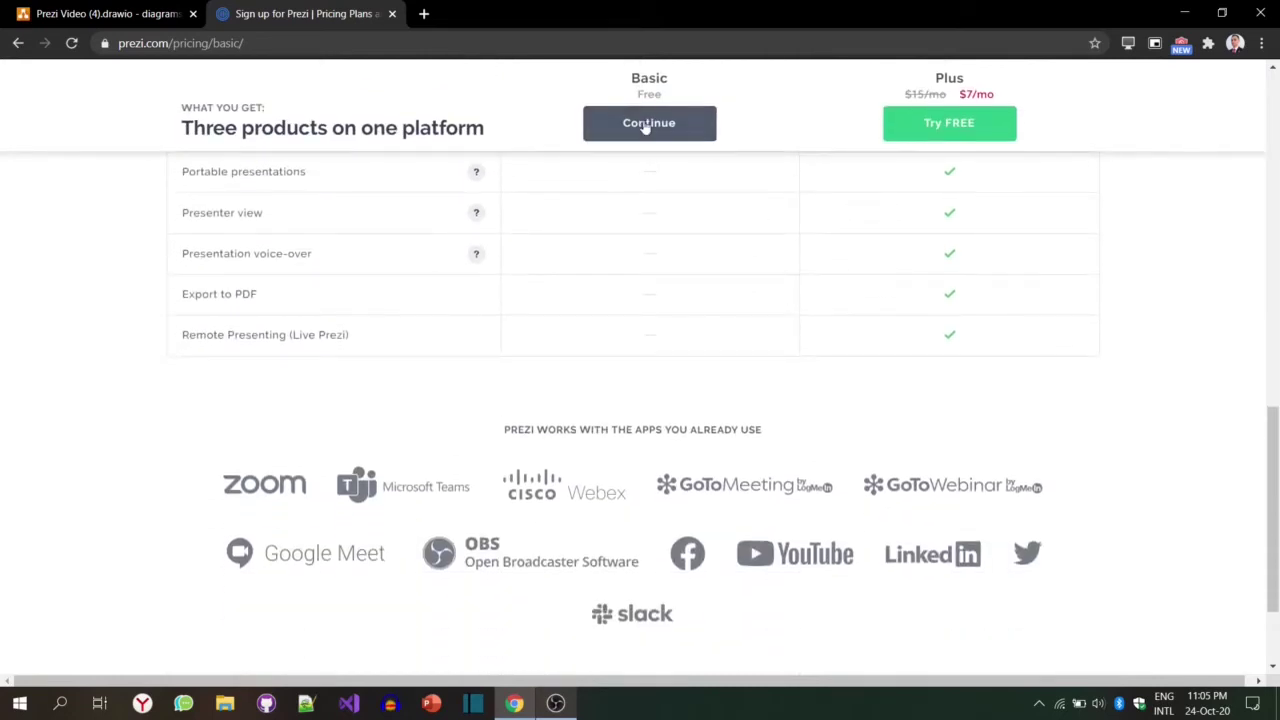
Step: Continue with the free Basic plan and enter the first and last name
left_click(645, 123)
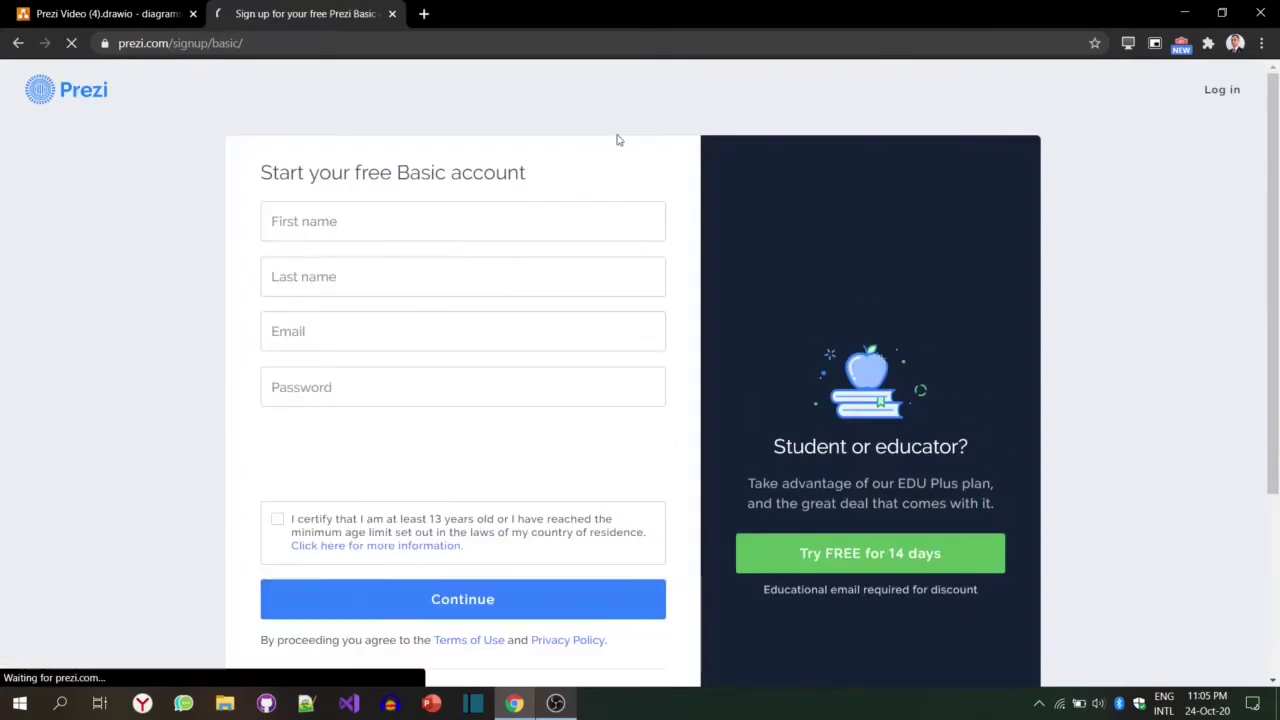
left_click(508, 214)
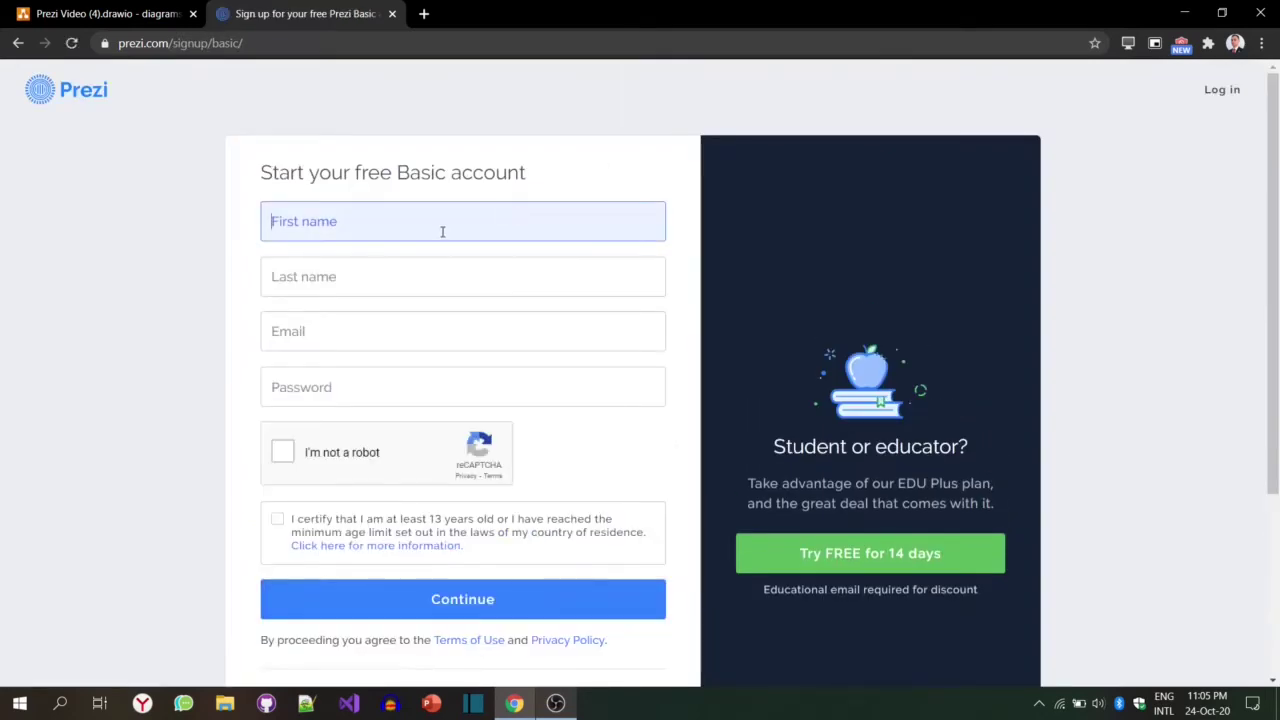
key("Tab")
Step: Enter the e-mail address and a password, then complete the reCAPTCHA check
key("Tab")
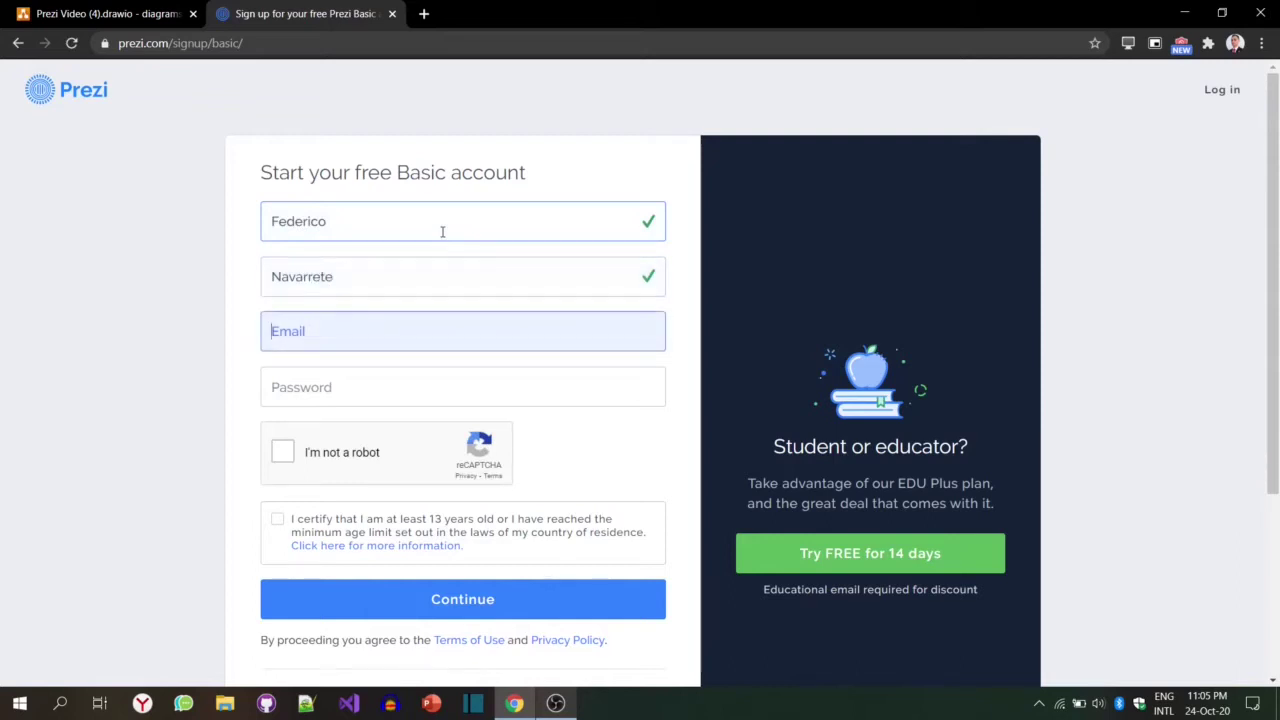
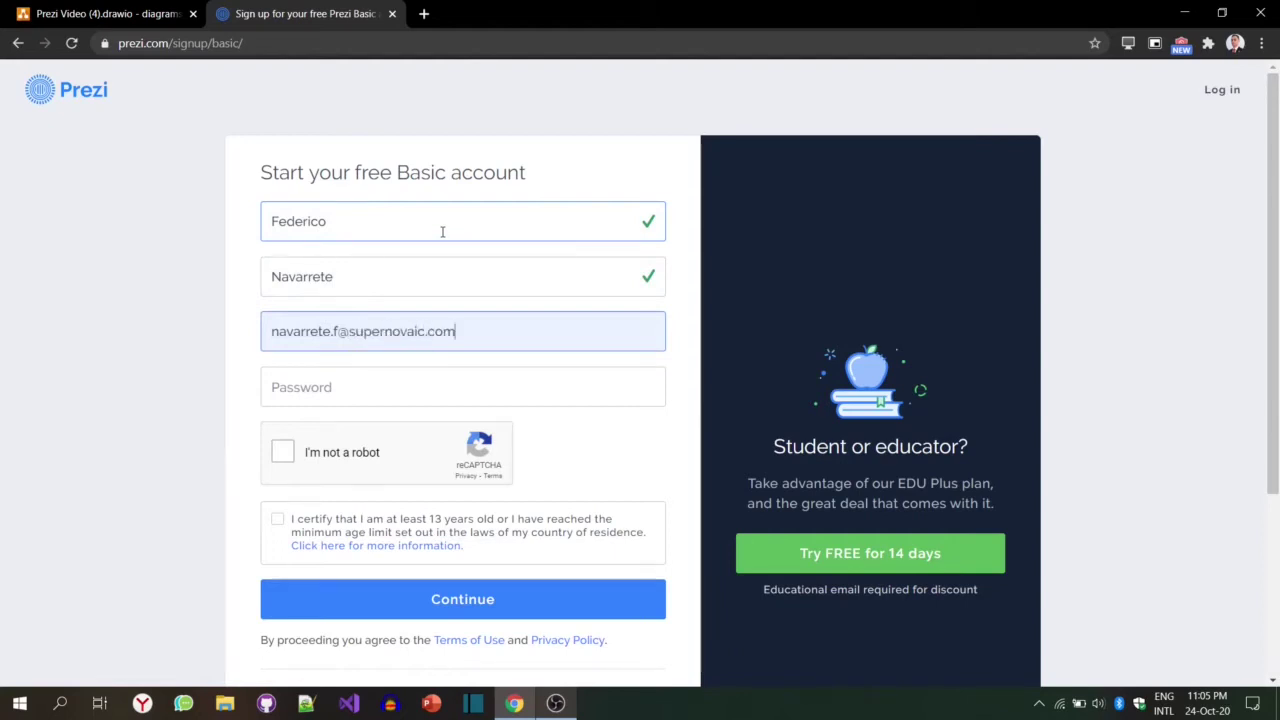
key("Tab")
type("••••••")
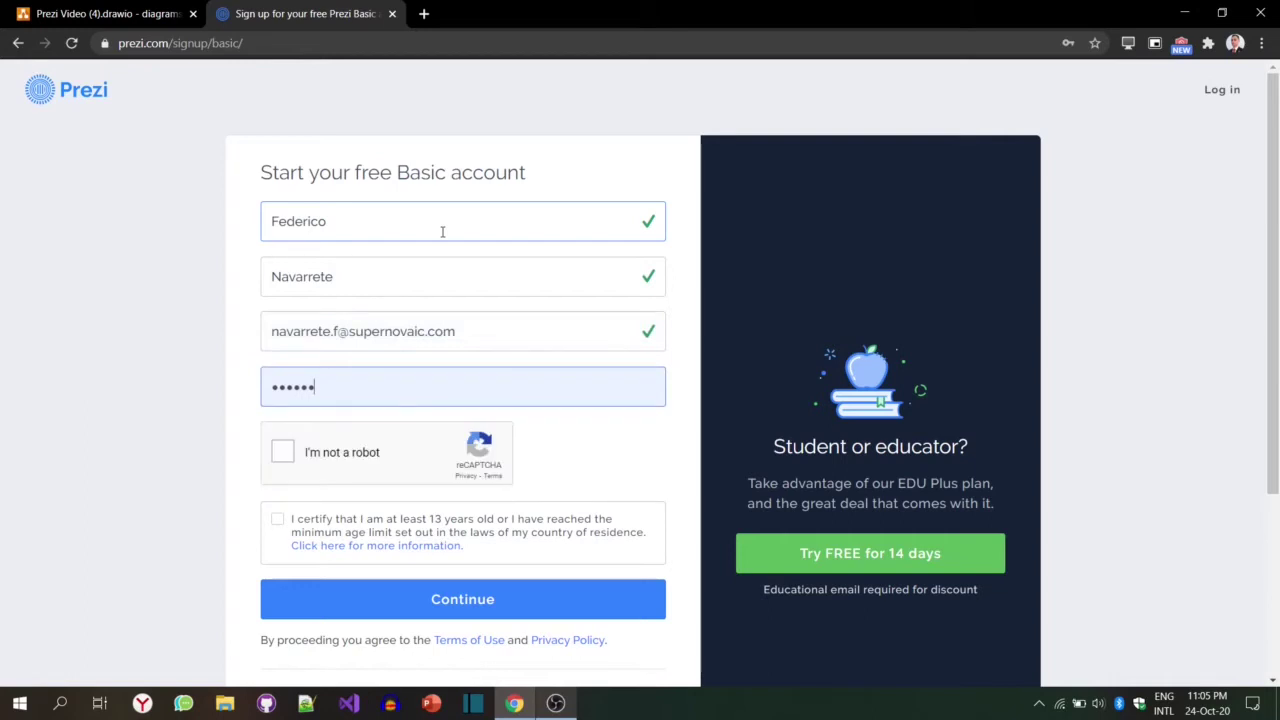
left_click(283, 455)
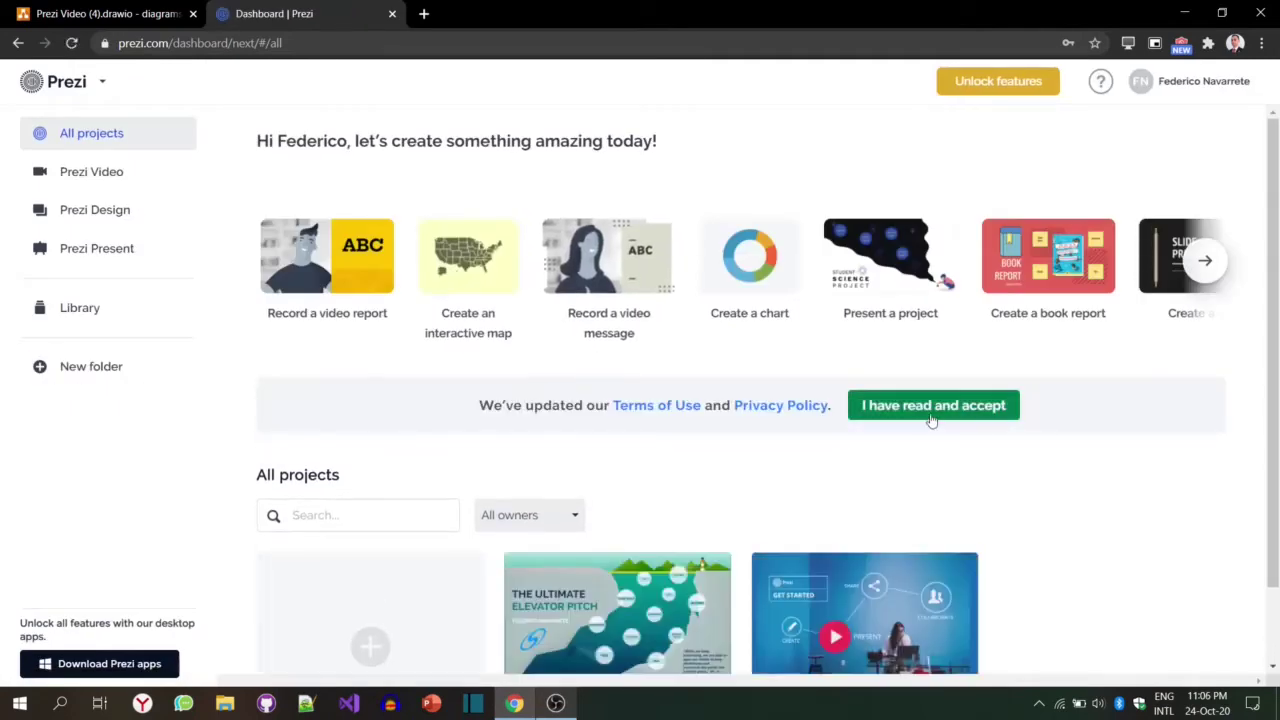
Step: Accept Prezi's updated terms and get the Prezi Video desktop app for video conferencing
left_click(900, 410)
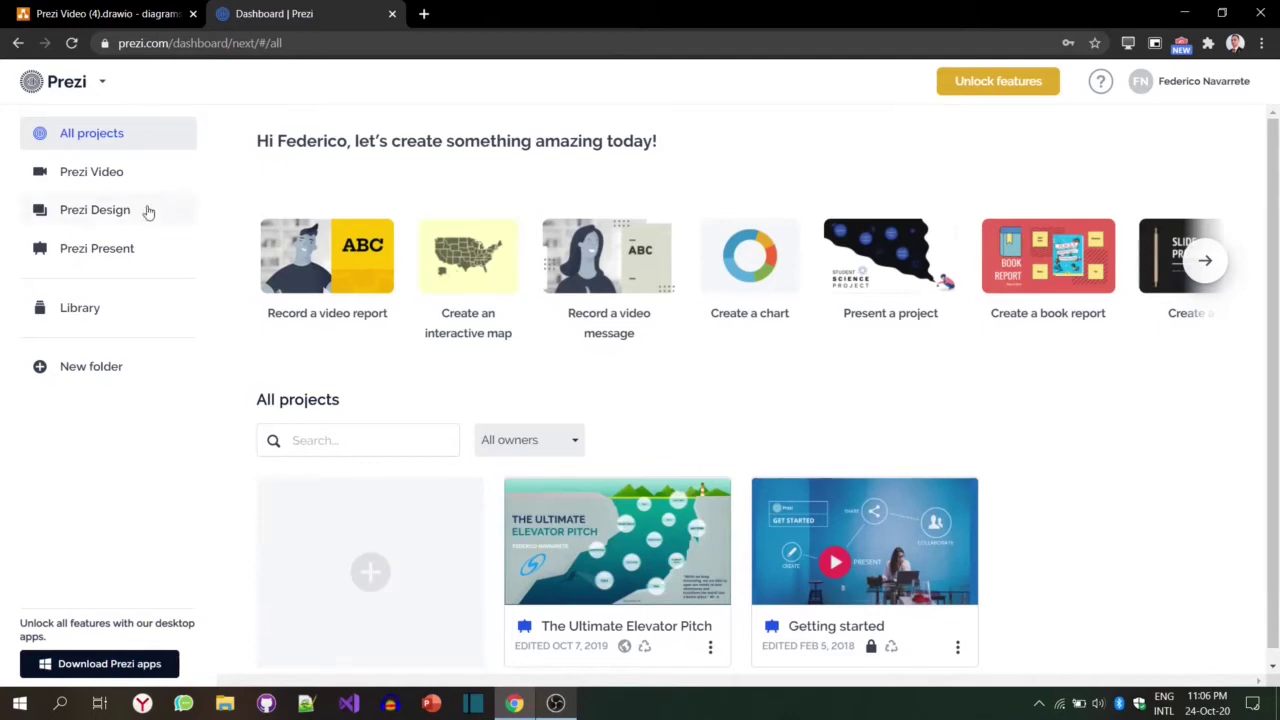
left_click(136, 178)
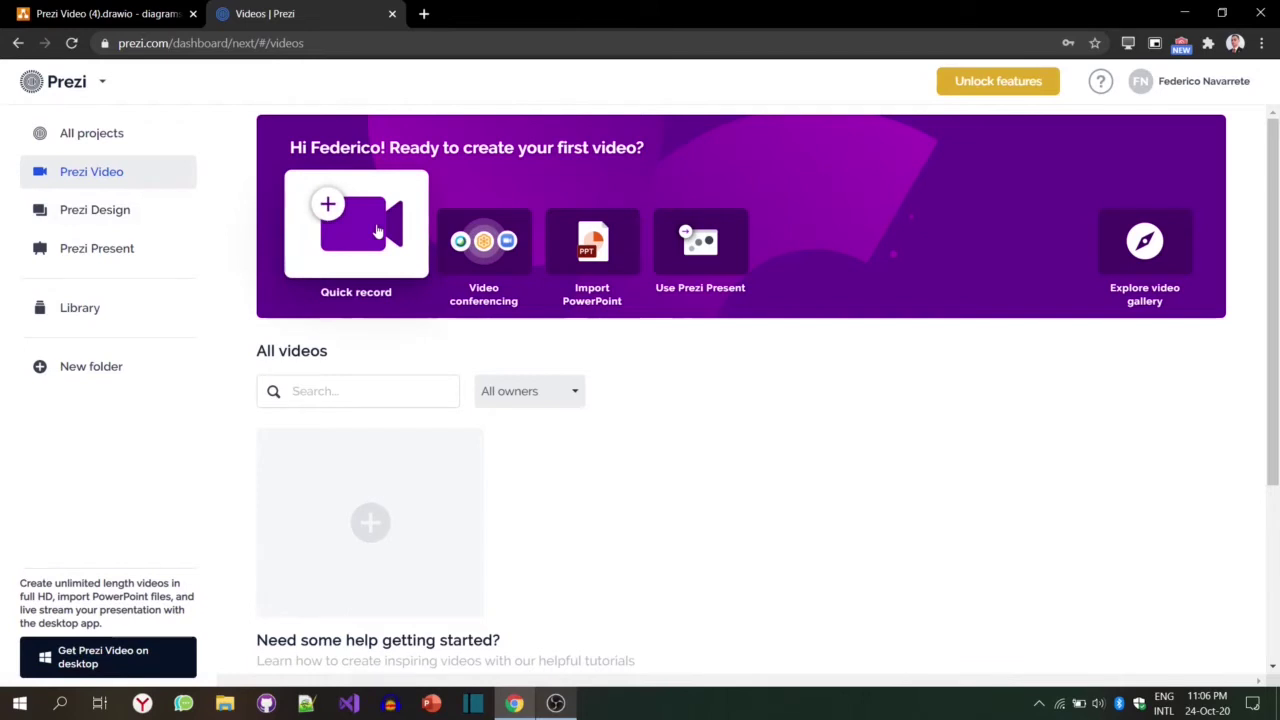
left_click(494, 260)
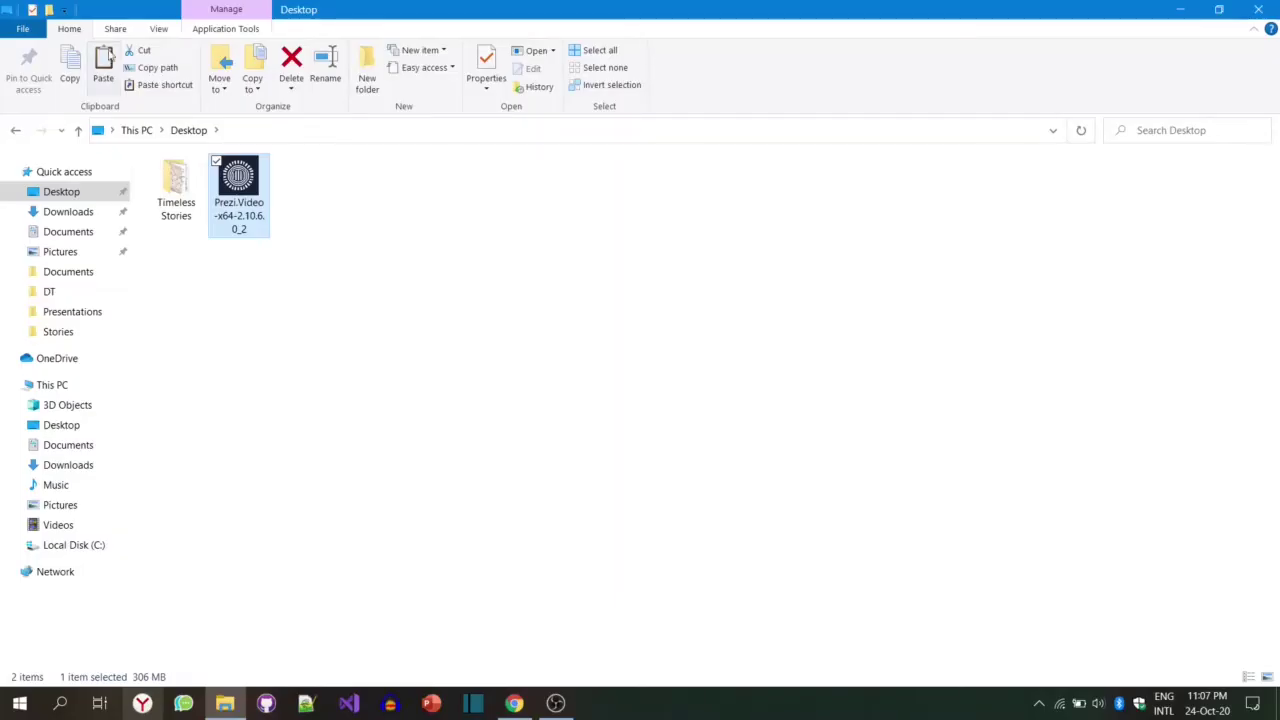
Step: Run the Prezi.Video installer from the Desktop and approve it in User Account Control
double_click(255, 193)
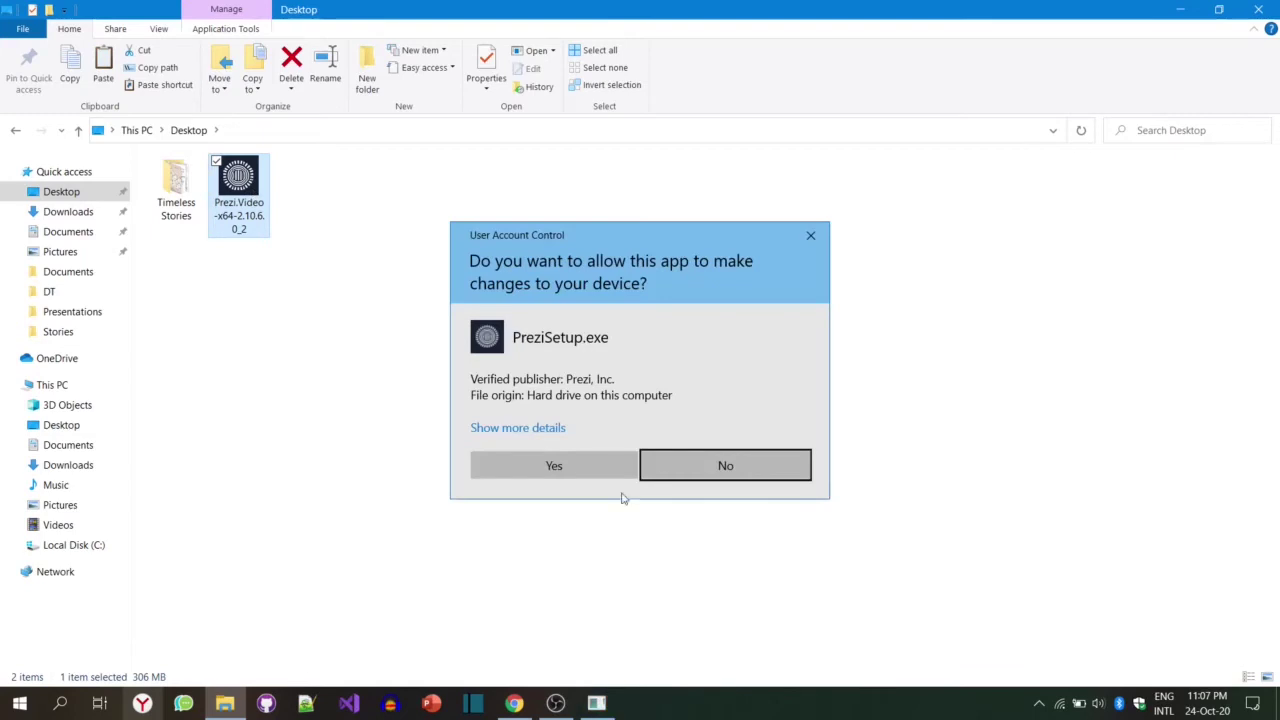
left_click(597, 479)
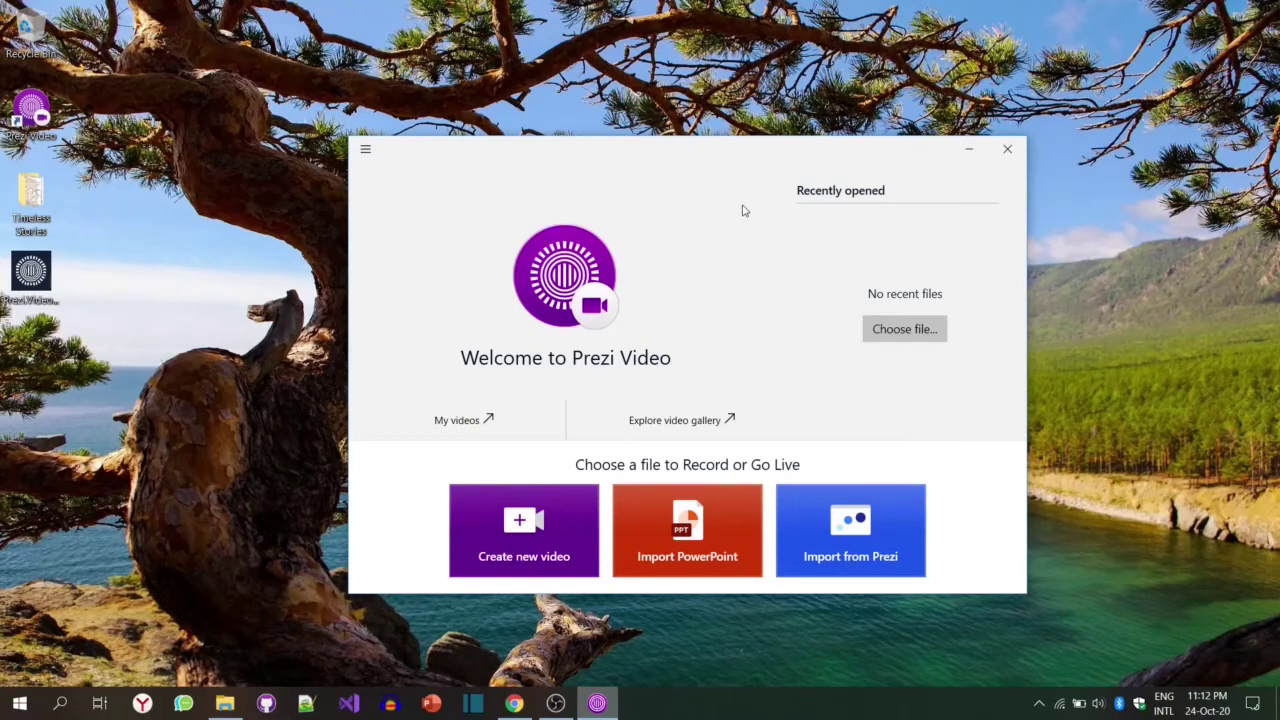
Step: Start logging in to a Prezi account from the Prezi Video app's main menu
left_click(366, 150)
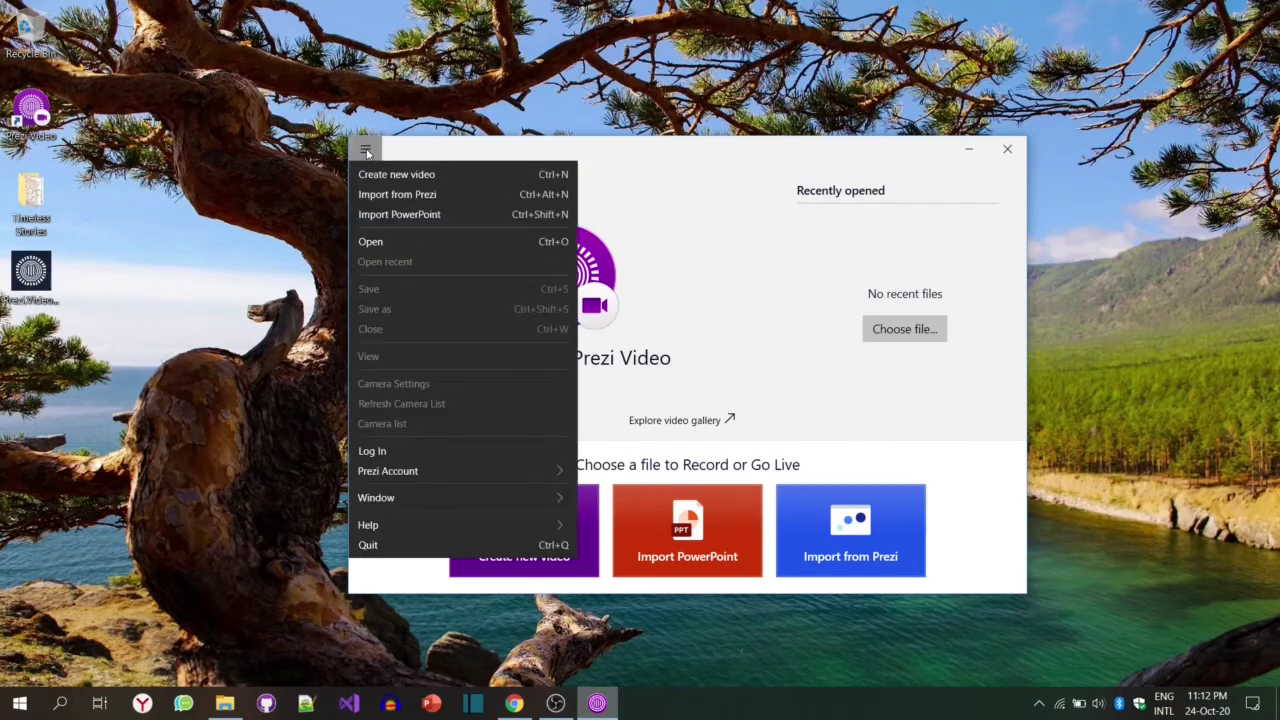
left_click(460, 451)
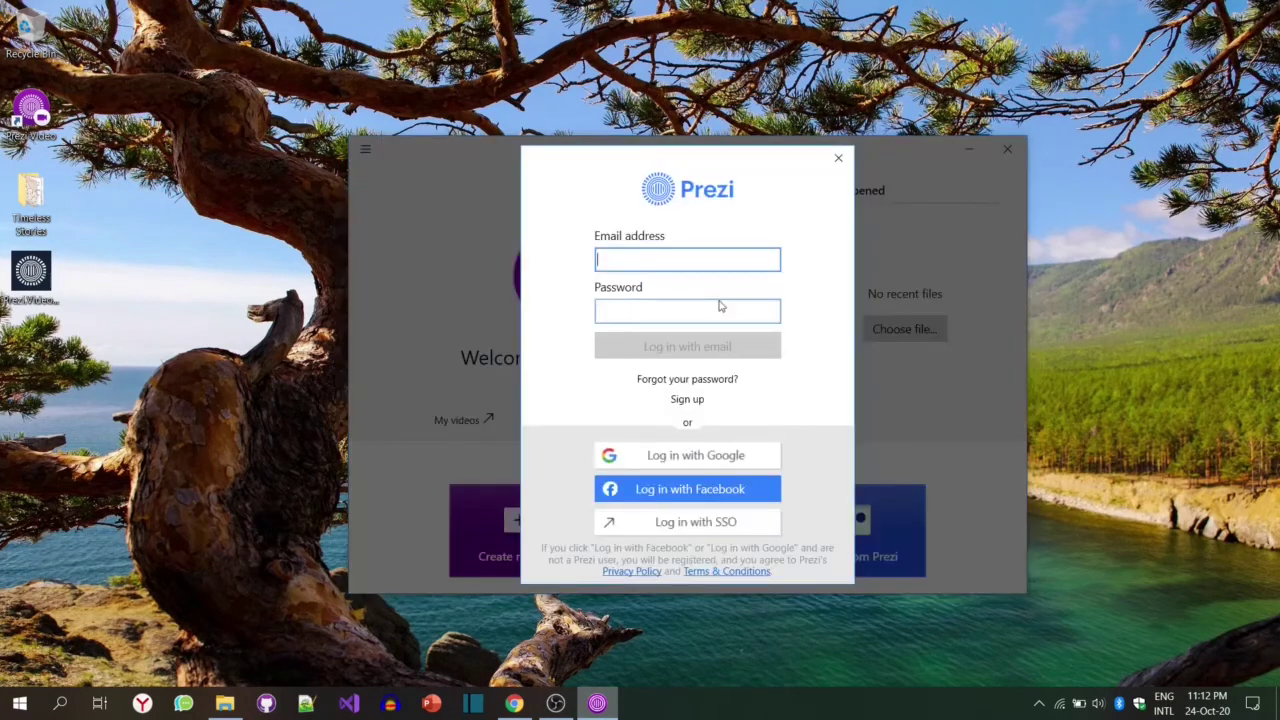
Step: Sign in to Prezi with Google, choosing the first Google account
left_click(715, 456)
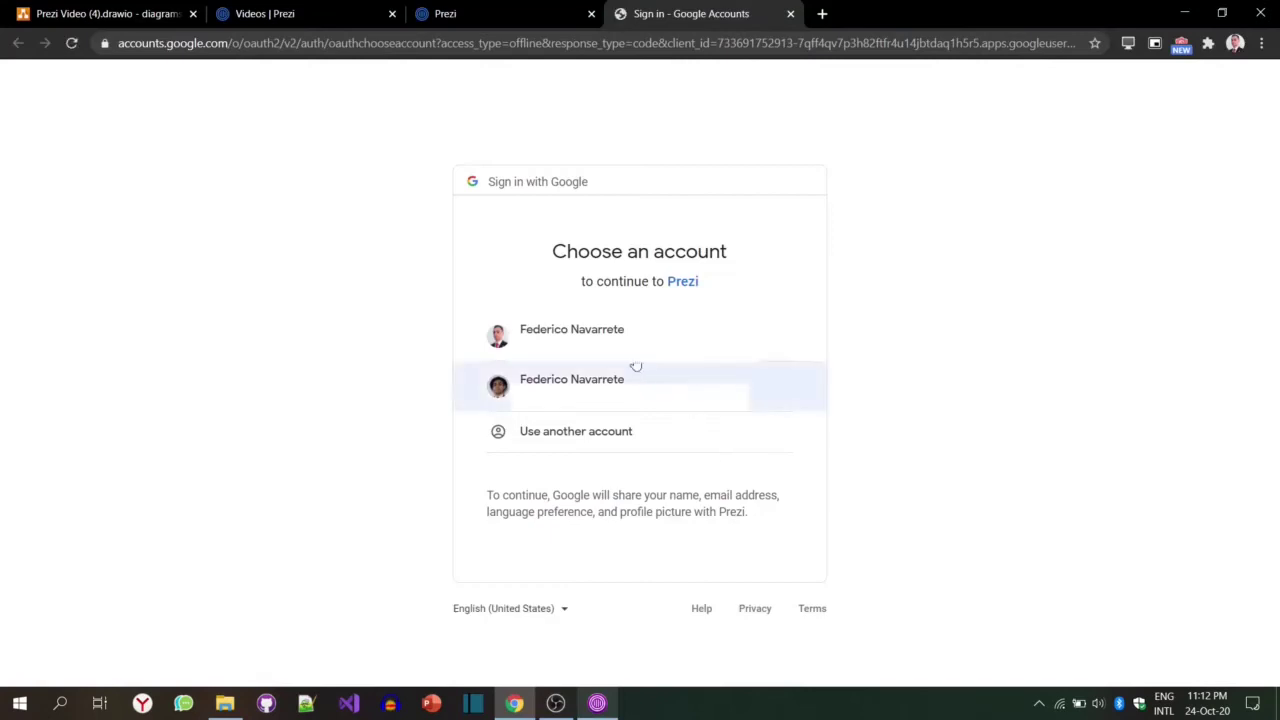
left_click(621, 340)
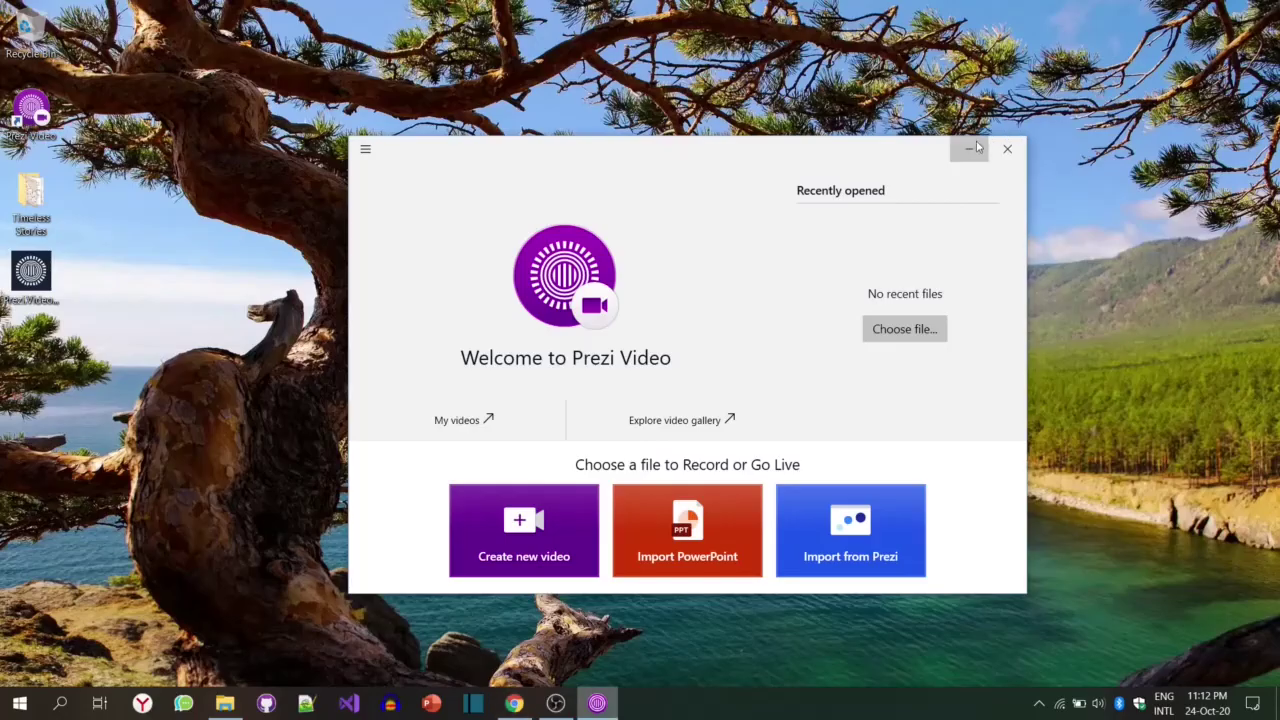
Step: Minimize Prezi Video and start a blank PowerPoint presentation
left_click(969, 146)
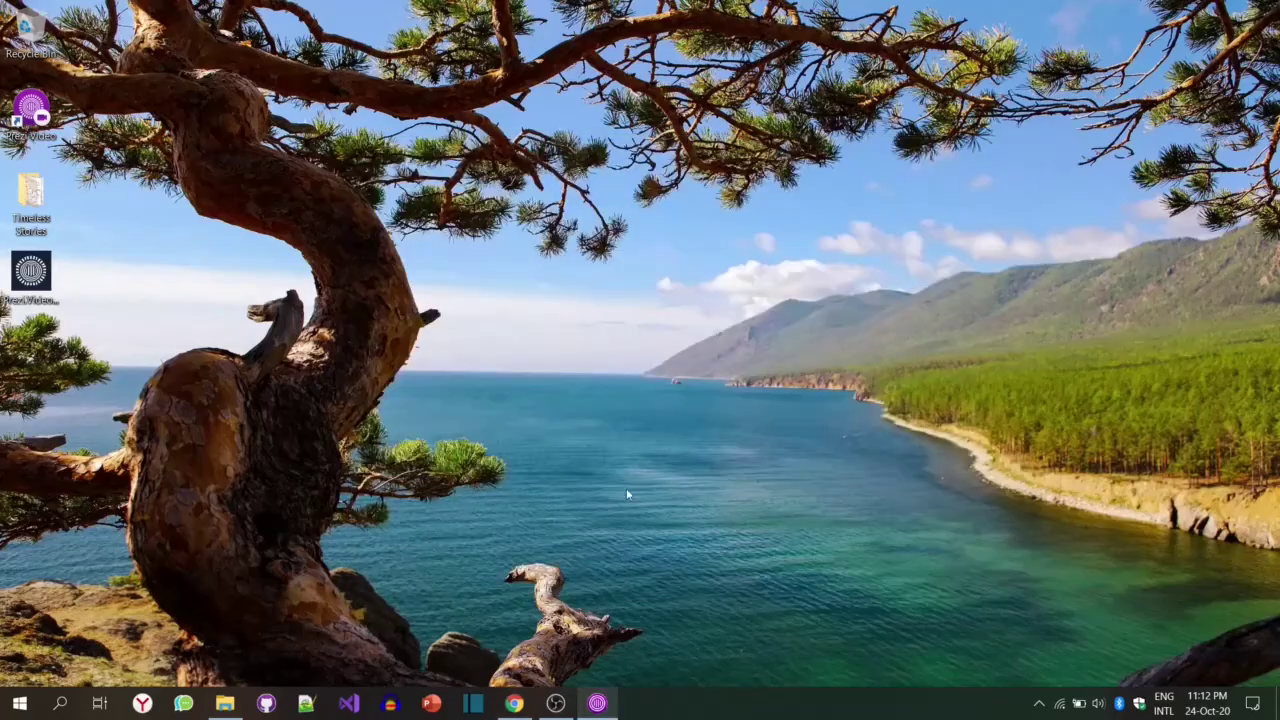
left_click(442, 706)
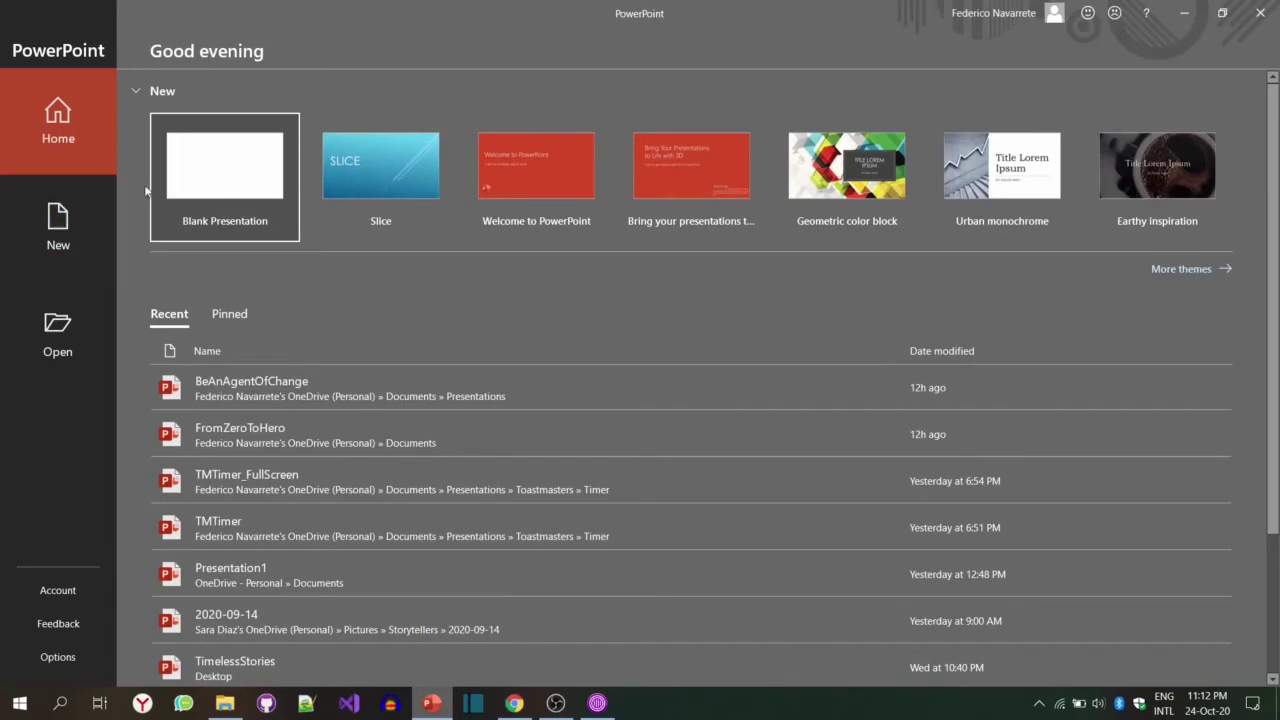
left_click(210, 170)
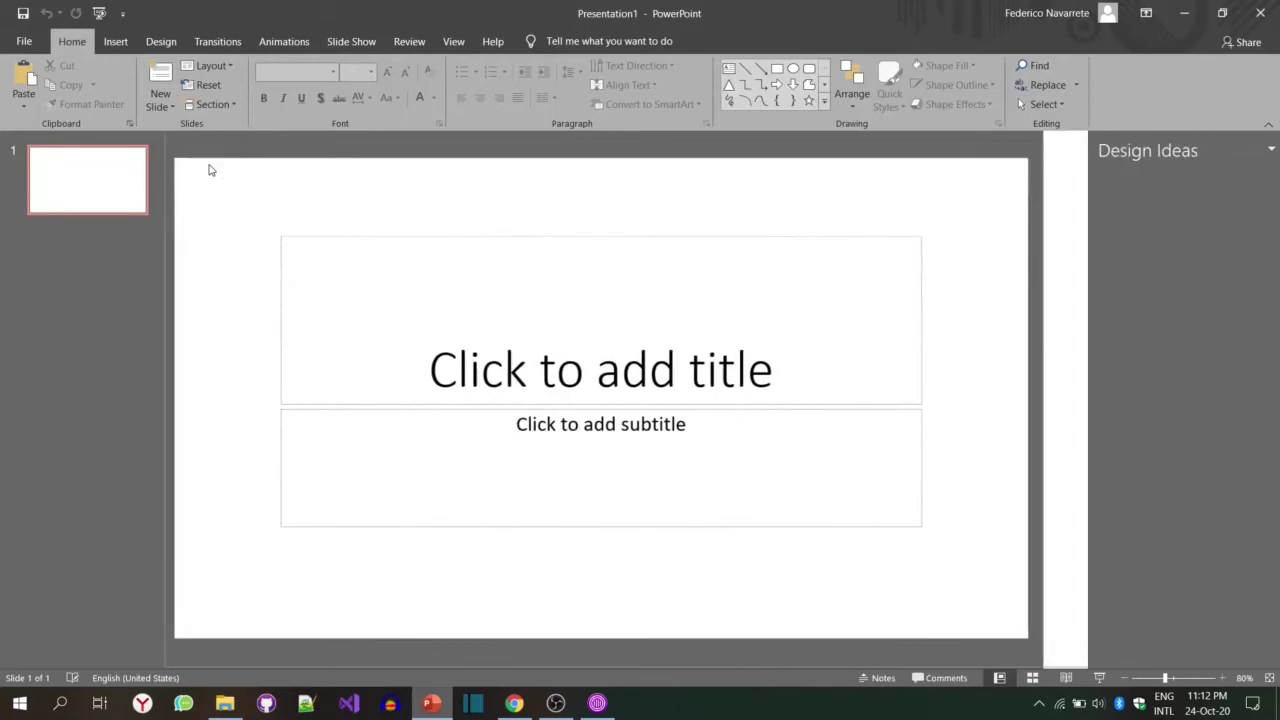
Step: Make the slides portrait (7.5 × 13.333 in) using a custom size with Ensure Fit
left_click(161, 41)
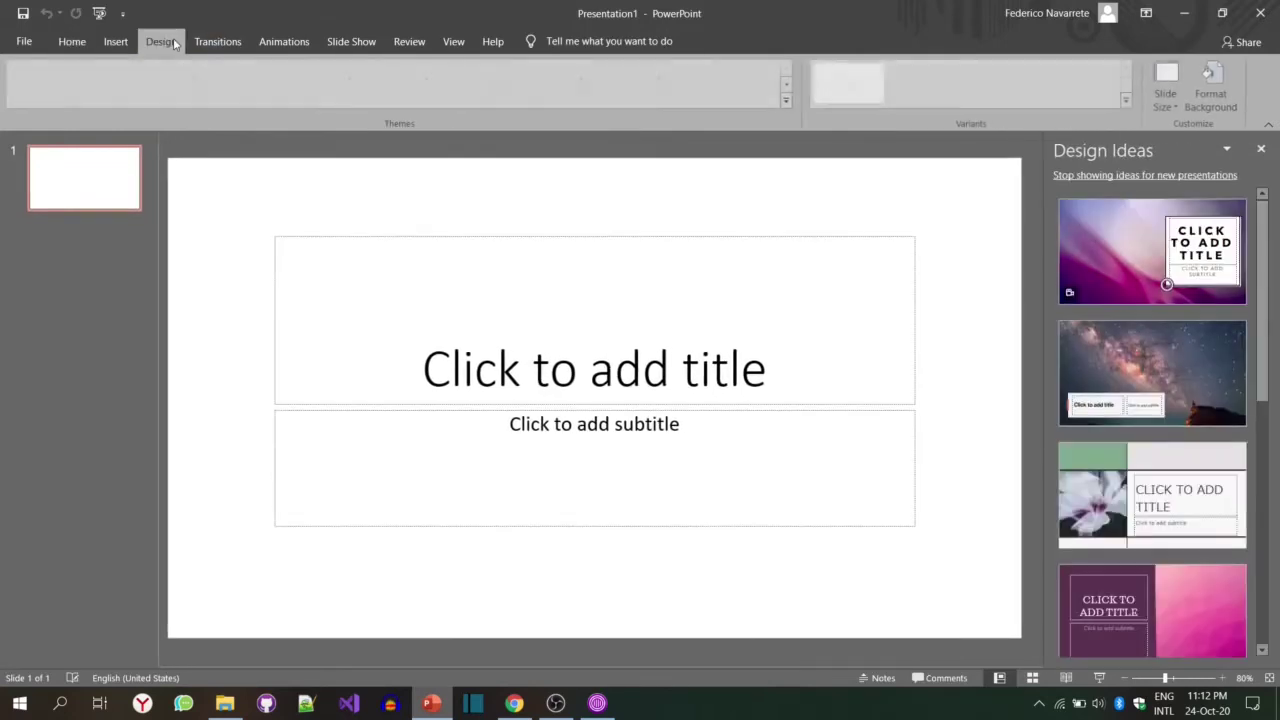
left_click(1164, 100)
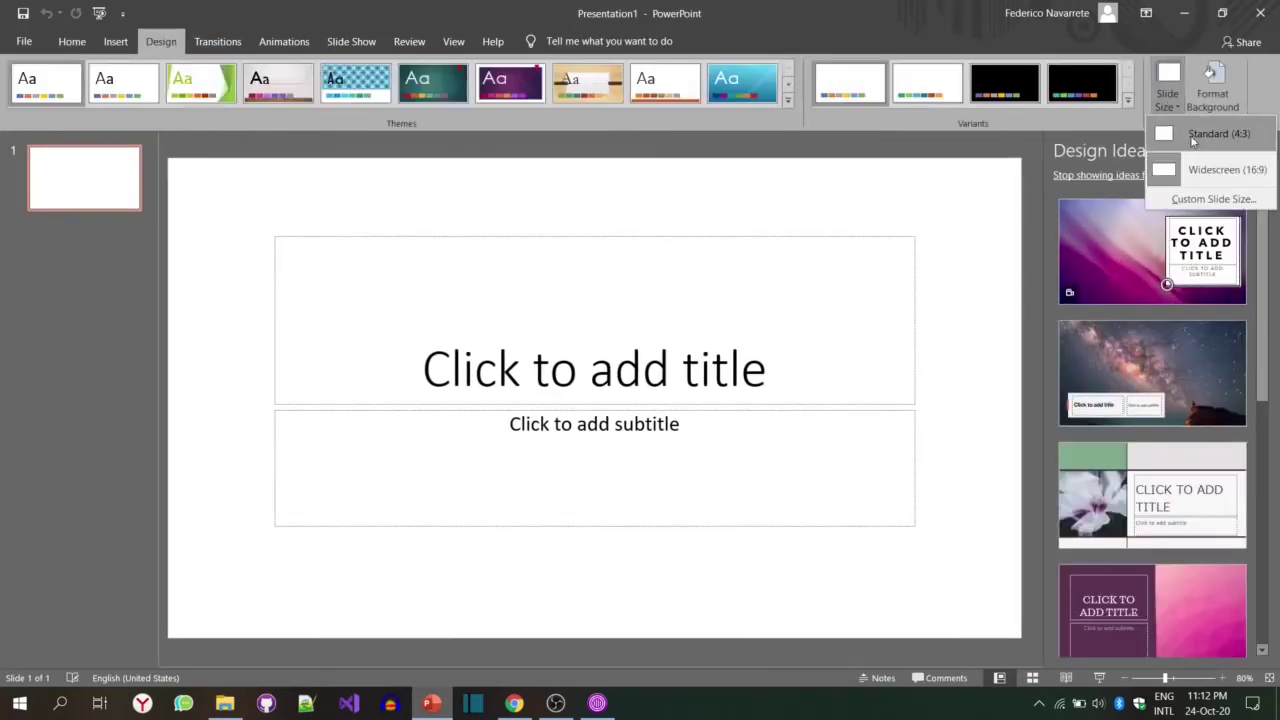
left_click(1212, 199)
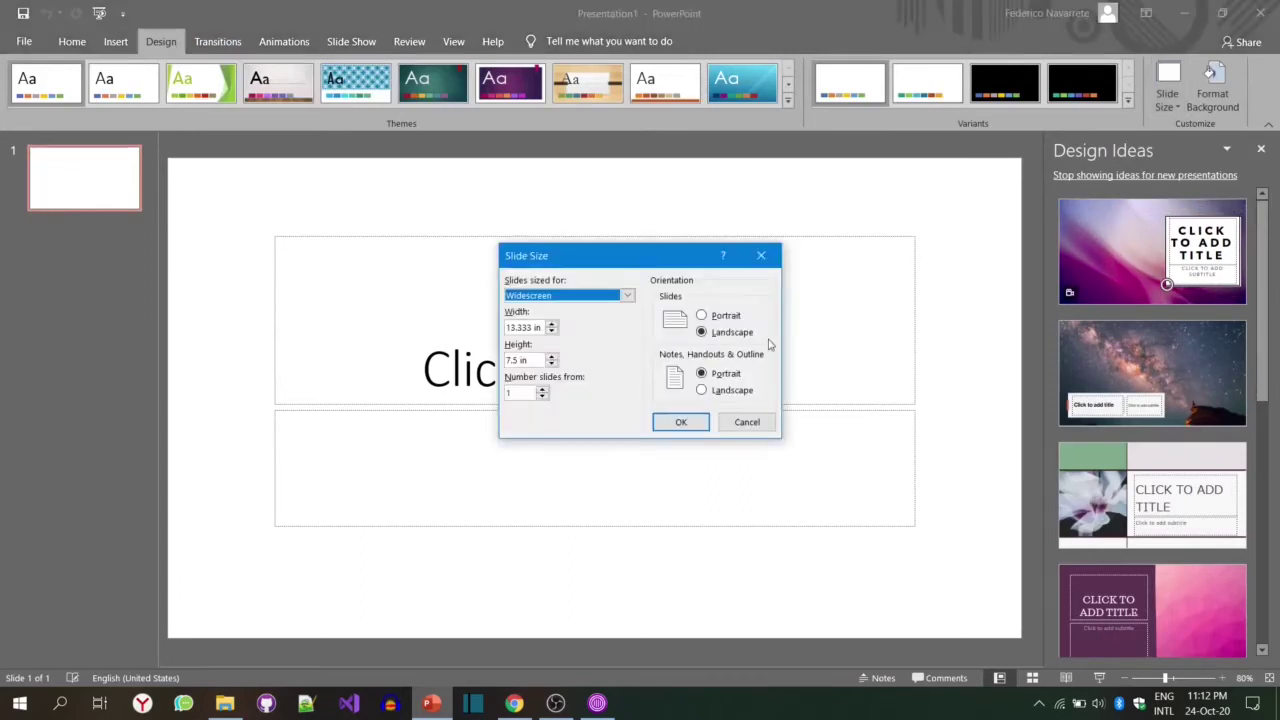
left_click(726, 316)
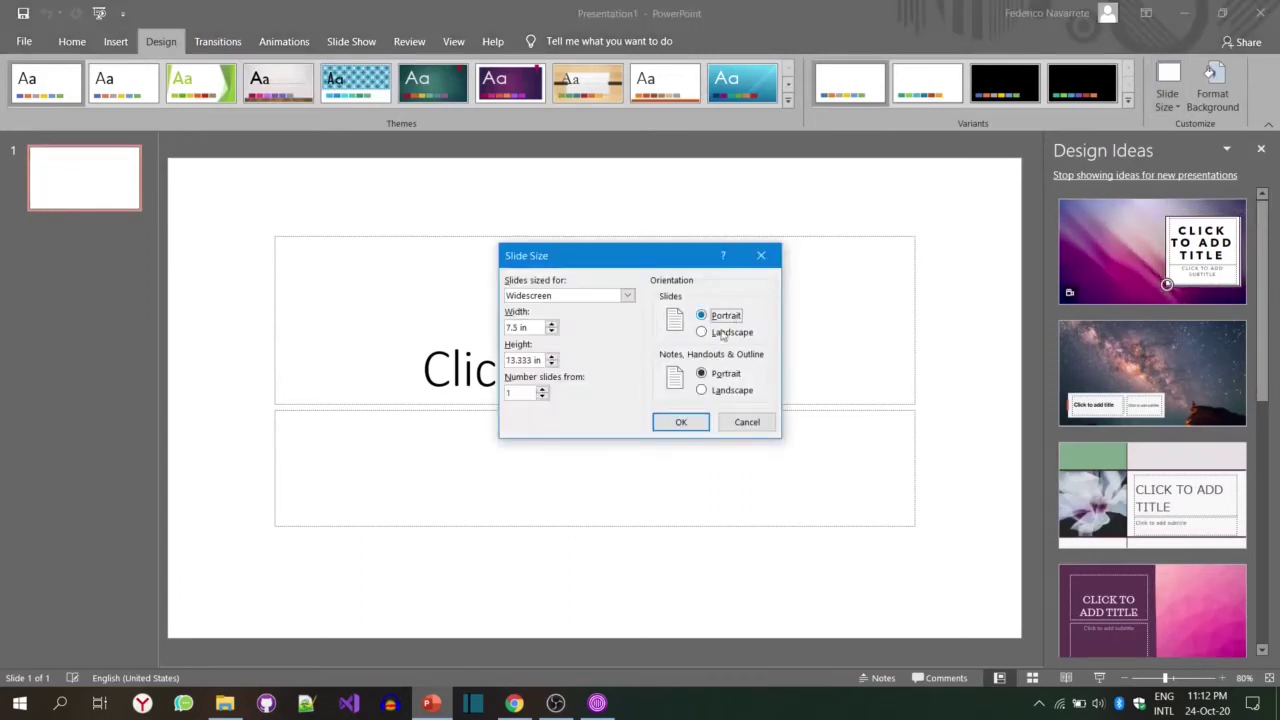
left_click(686, 422)
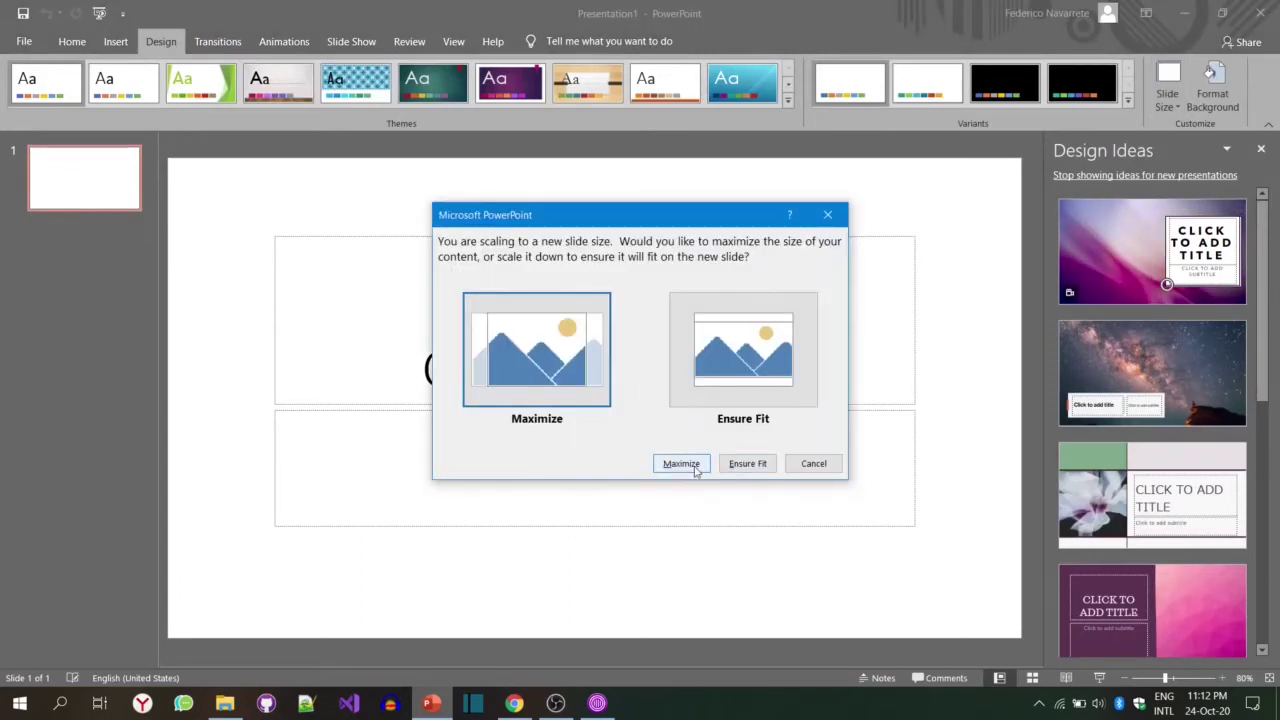
left_click(745, 465)
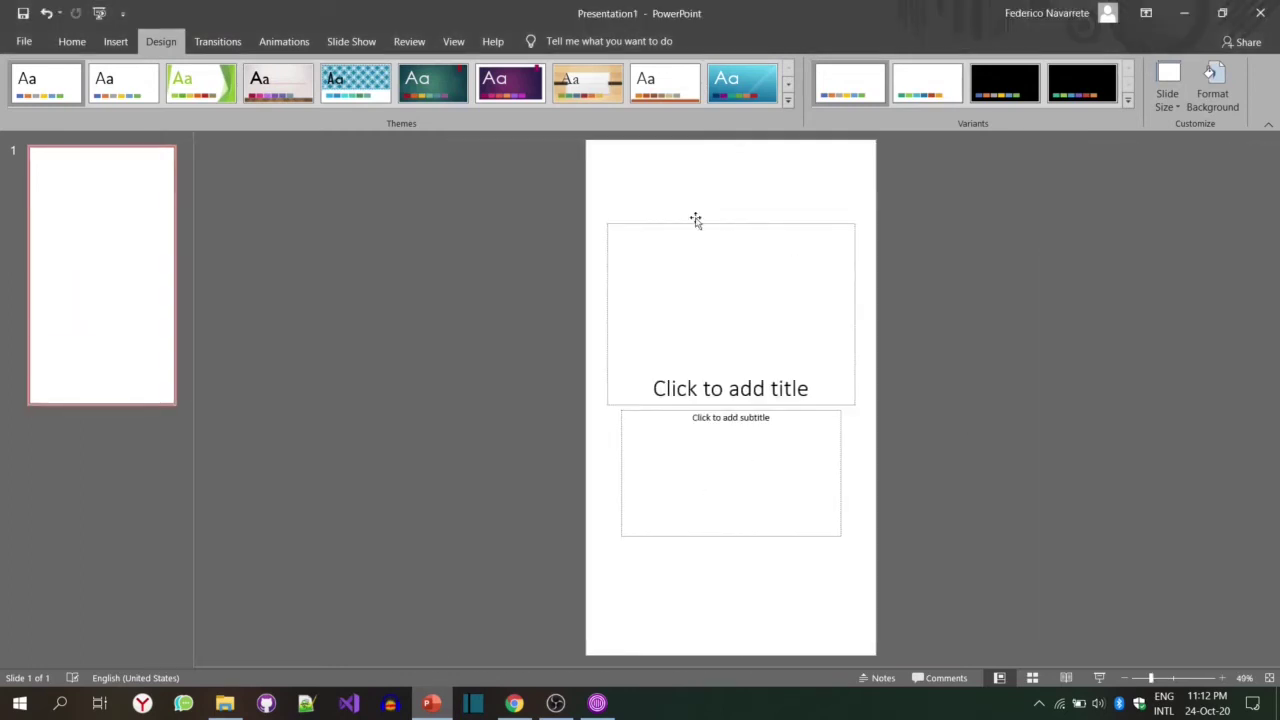
Step: Delete slide 1's placeholders and drop the Timeless Stories COVER image onto it
left_click_drag(593, 205, 886, 600)
key("Delete")
left_click(224, 703)
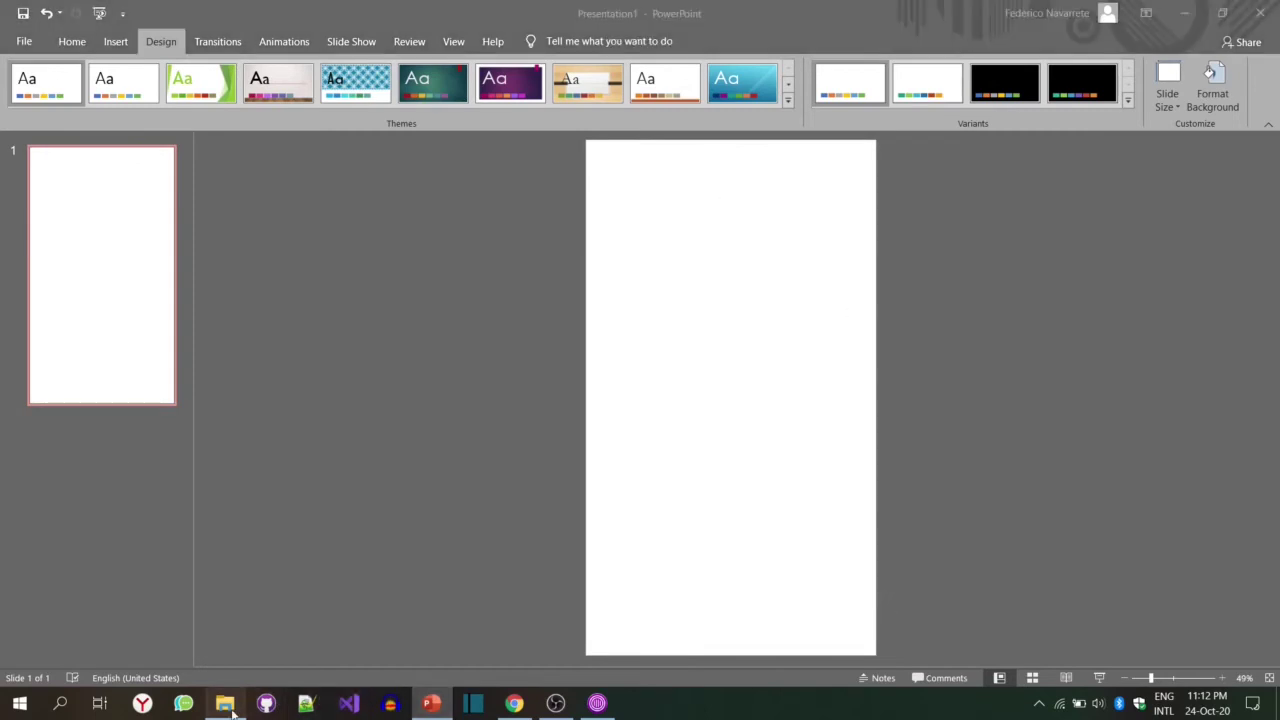
left_click_drag(430, 392, 910, 351)
Step: Add a new second slide after the cover
left_click(921, 346)
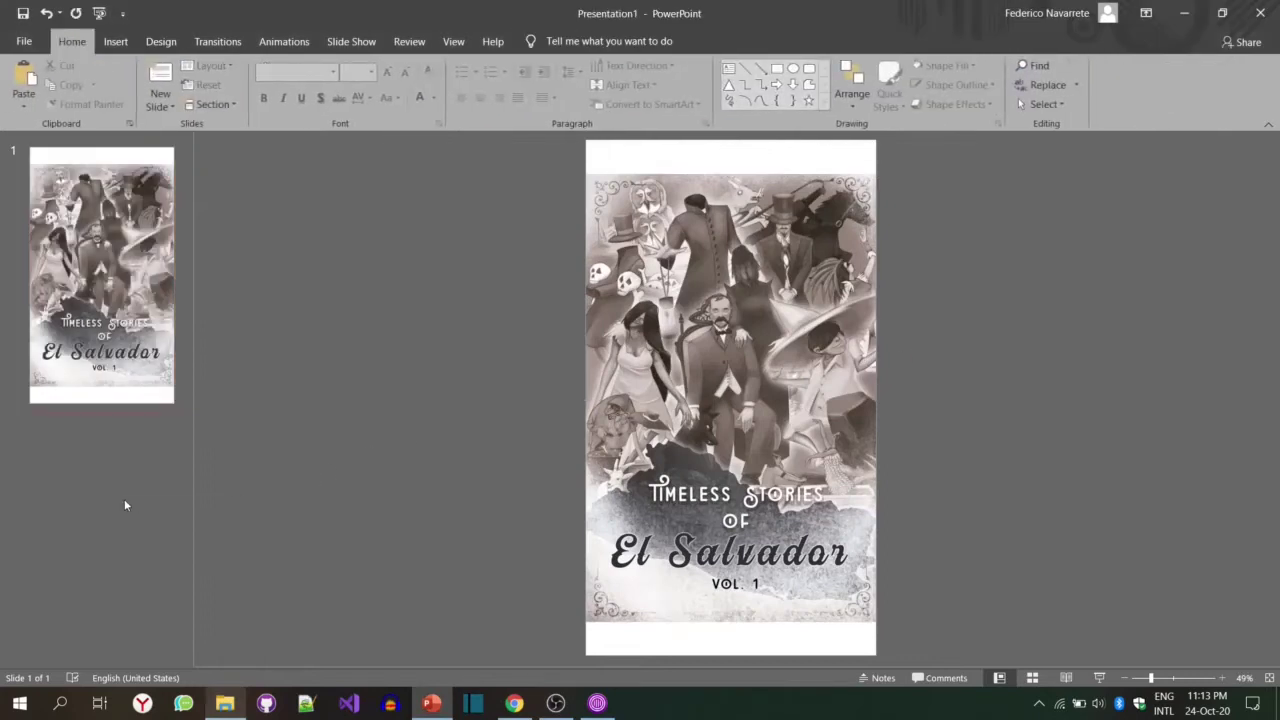
right_click(125, 505)
left_click(160, 555)
Step: Format slide 2's title 'The Black Knight' as centred 44-pt Arial Black
left_click(694, 232)
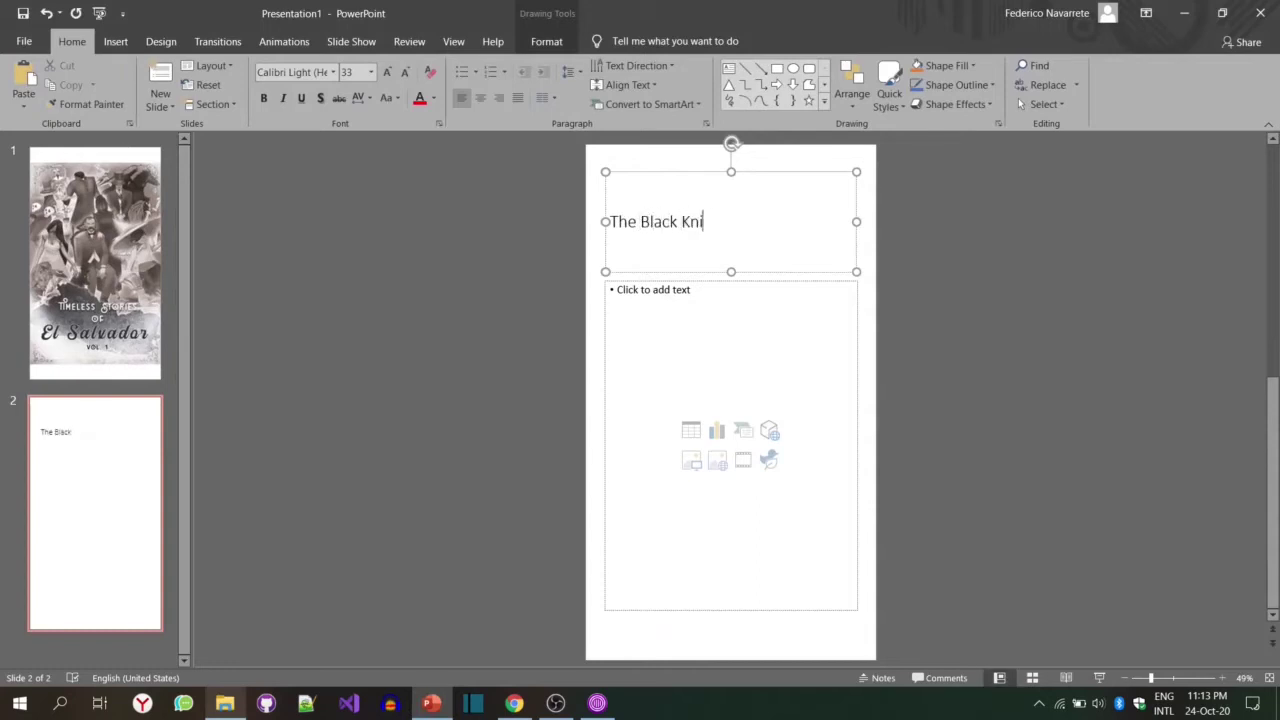
key("ctrl+a")
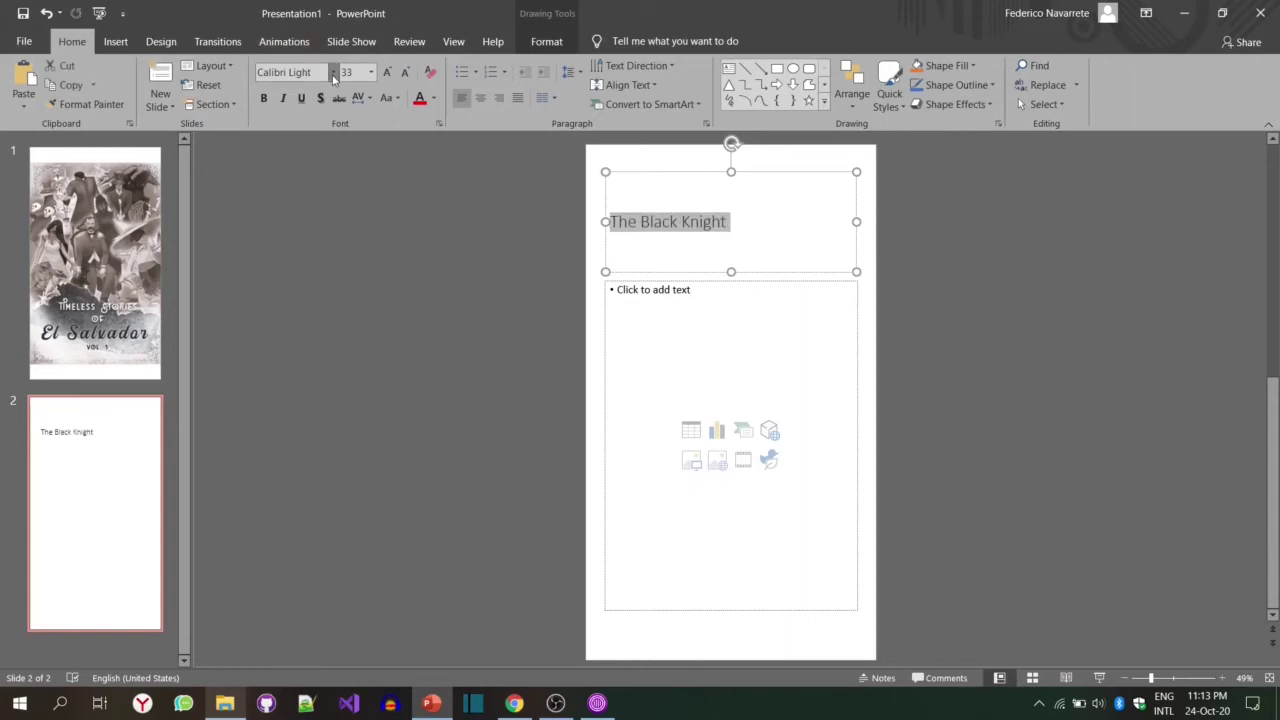
left_click(335, 80)
left_click(333, 276)
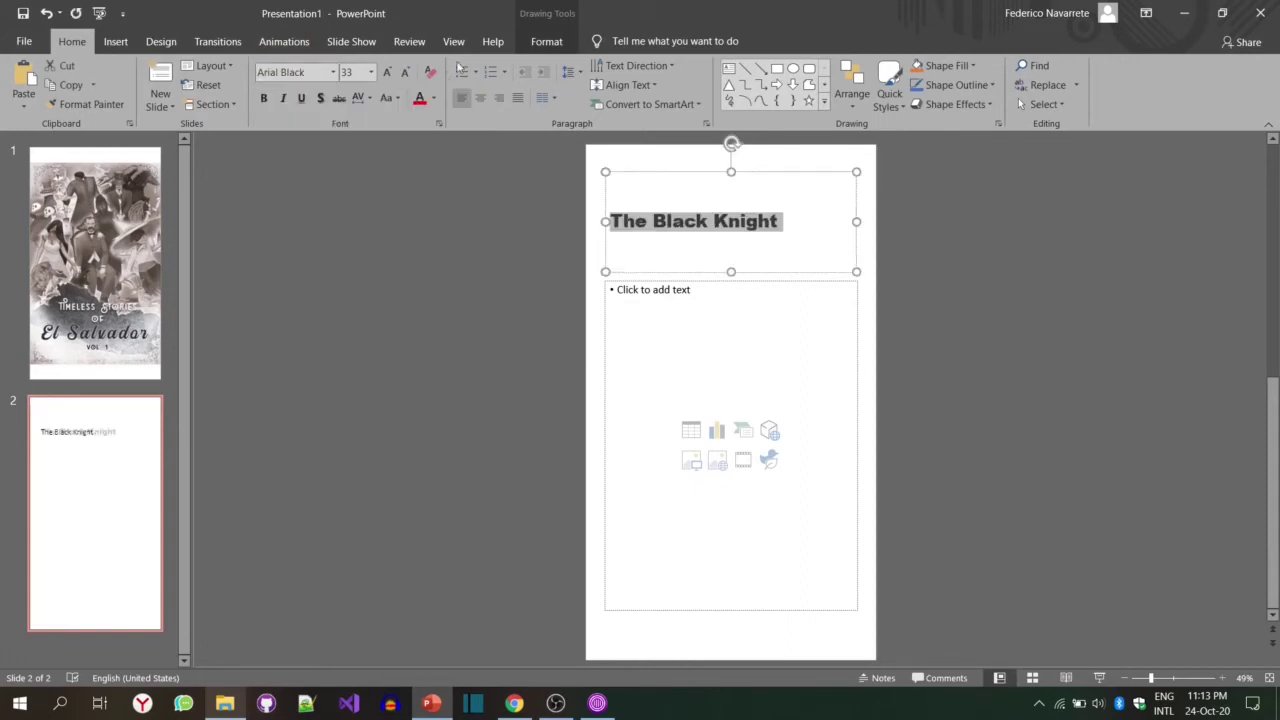
left_click(495, 99)
left_click(481, 97)
left_click(386, 73)
left_click(386, 74)
left_click(386, 74)
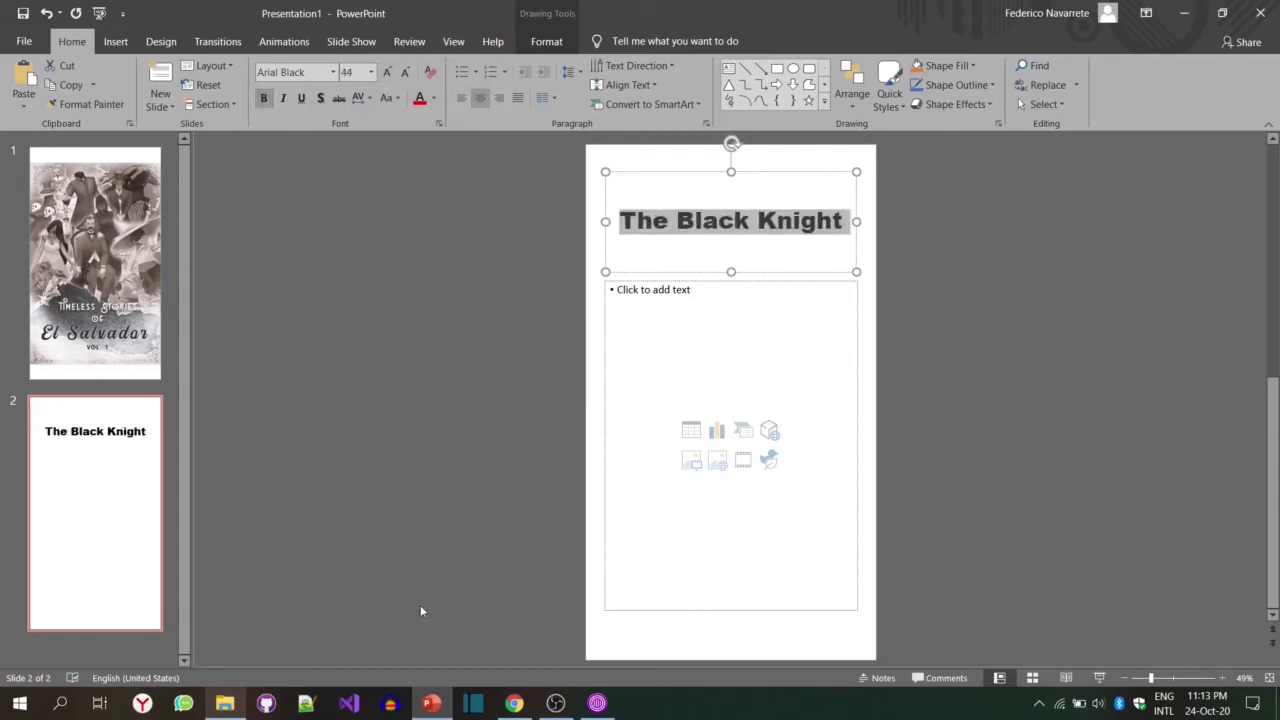
Step: Place the Black knight picture from the Timeless Stories folder beneath the title
left_click(225, 703)
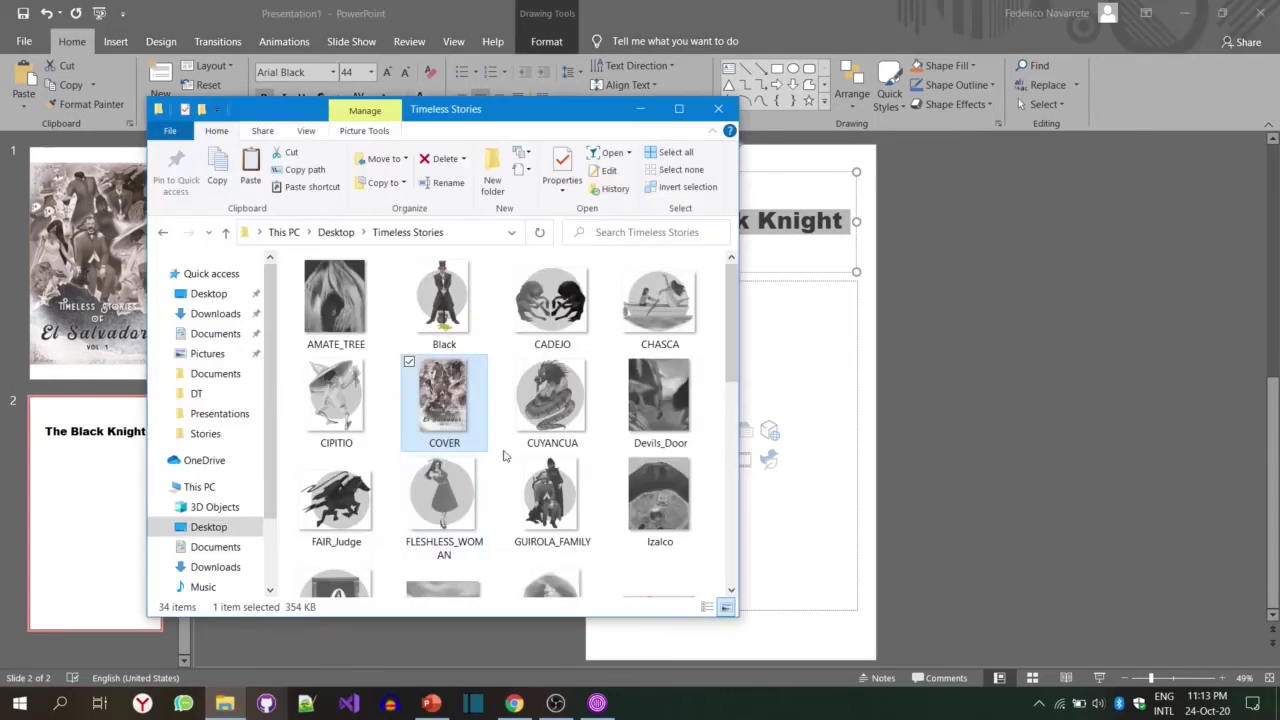
left_click(455, 338)
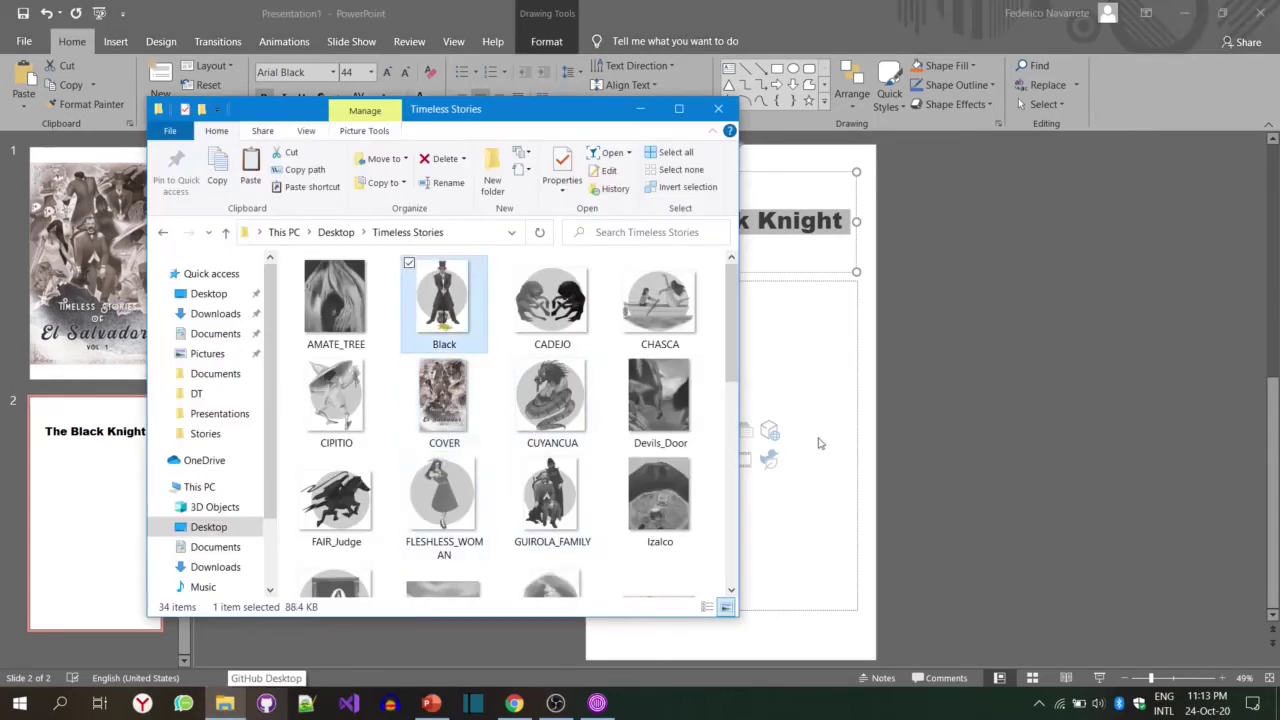
left_click_drag(826, 443, 826, 443)
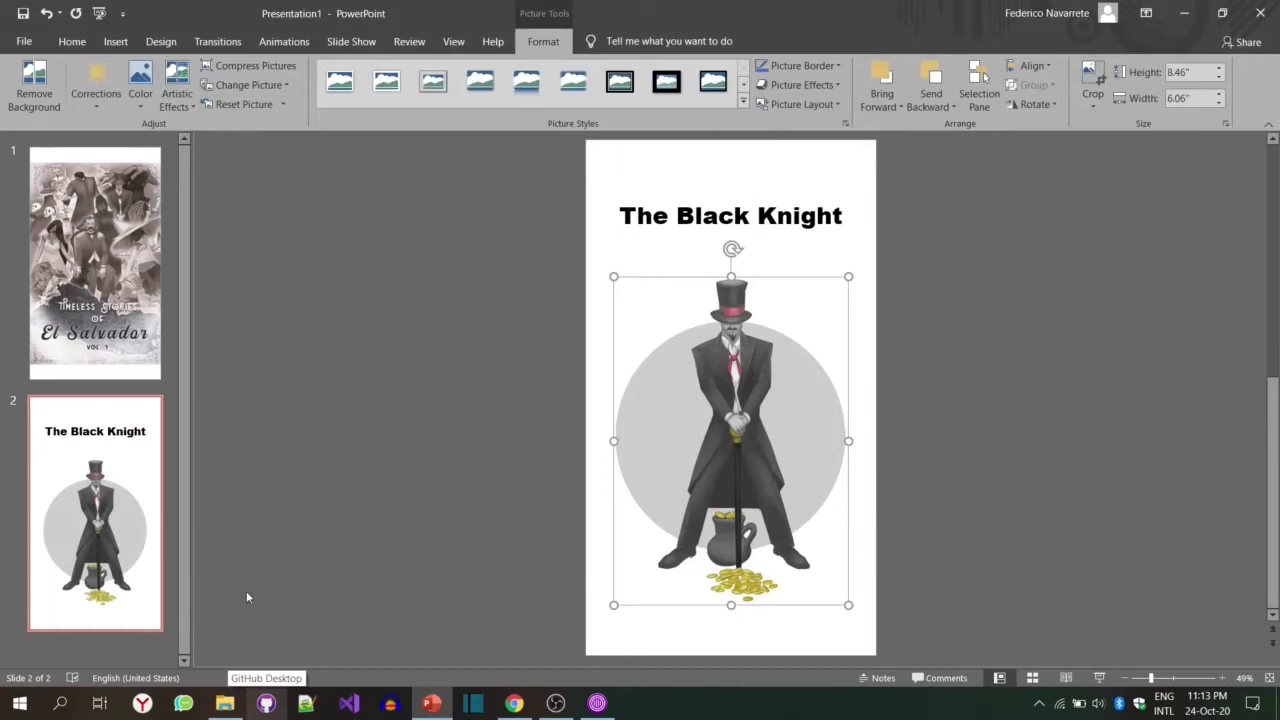
left_click(124, 650)
right_click(124, 651)
Step: Add slide 3 and place the CADEJO picture on it
left_click(172, 621)
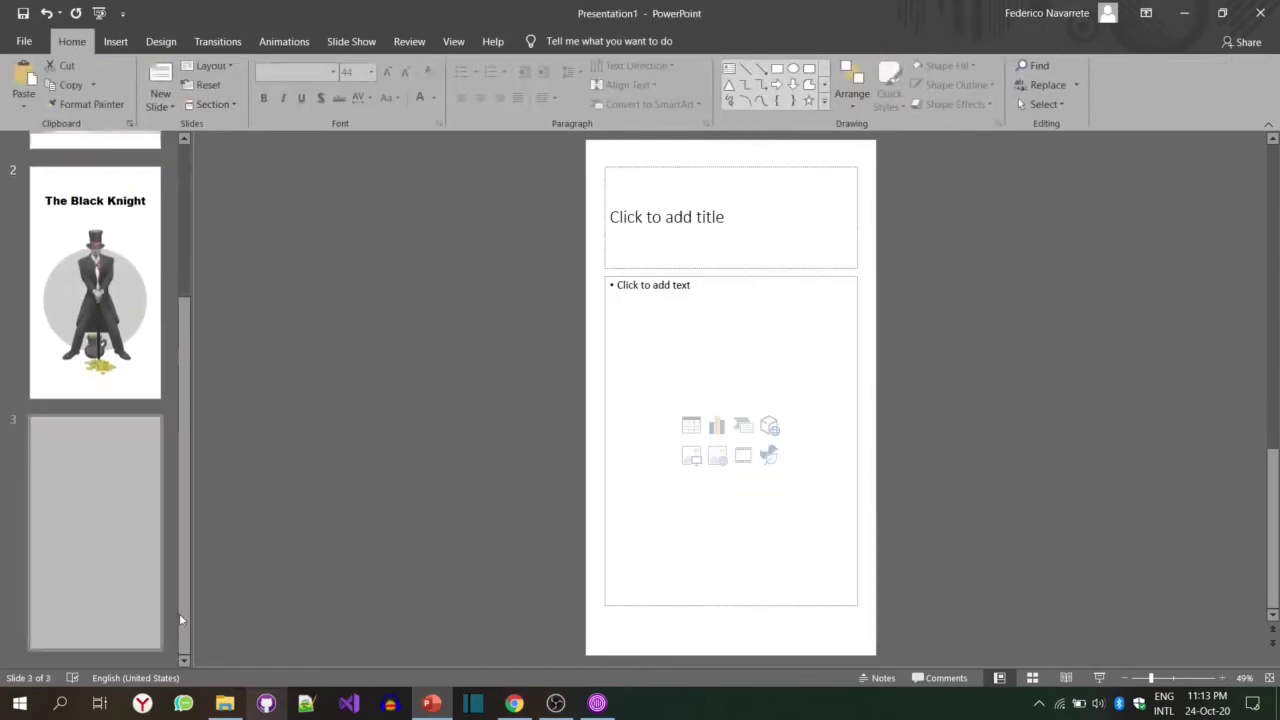
left_click(224, 704)
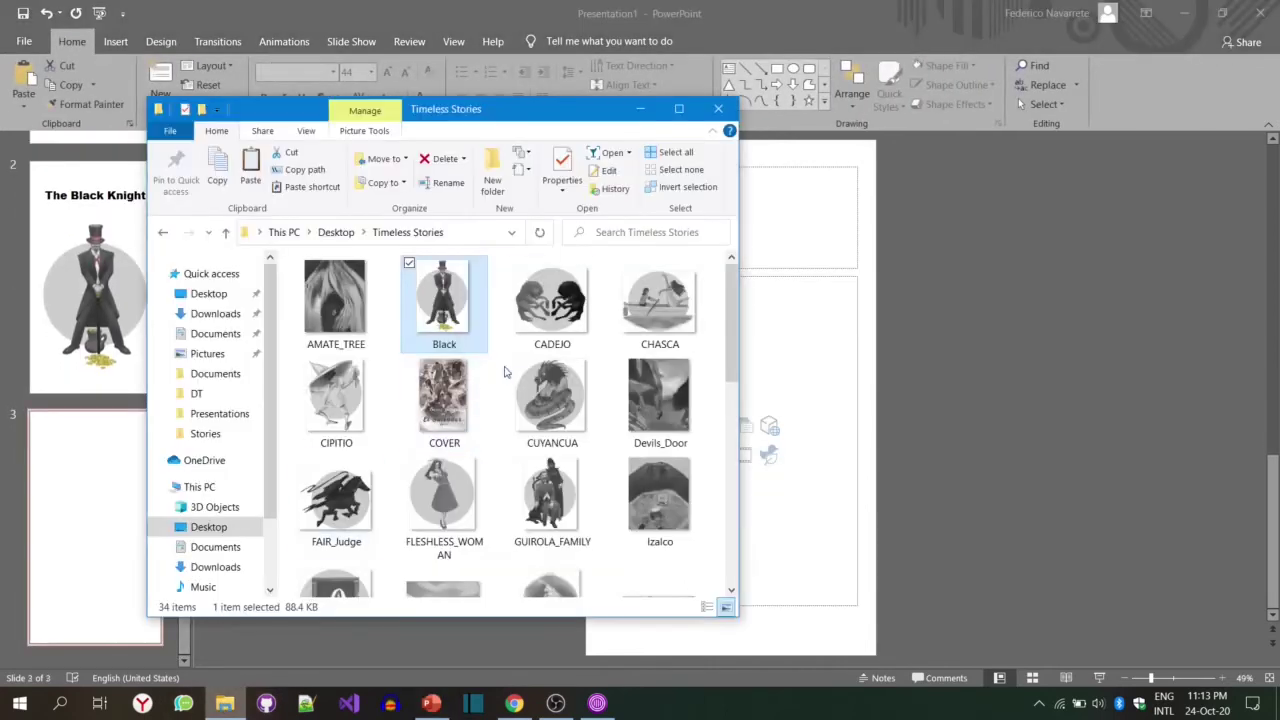
left_click_drag(545, 310, 760, 420)
Step: Title slide 3 'The Cadejo' in centred 44-pt Arial Black
left_click(786, 221)
type("The Cadejo")
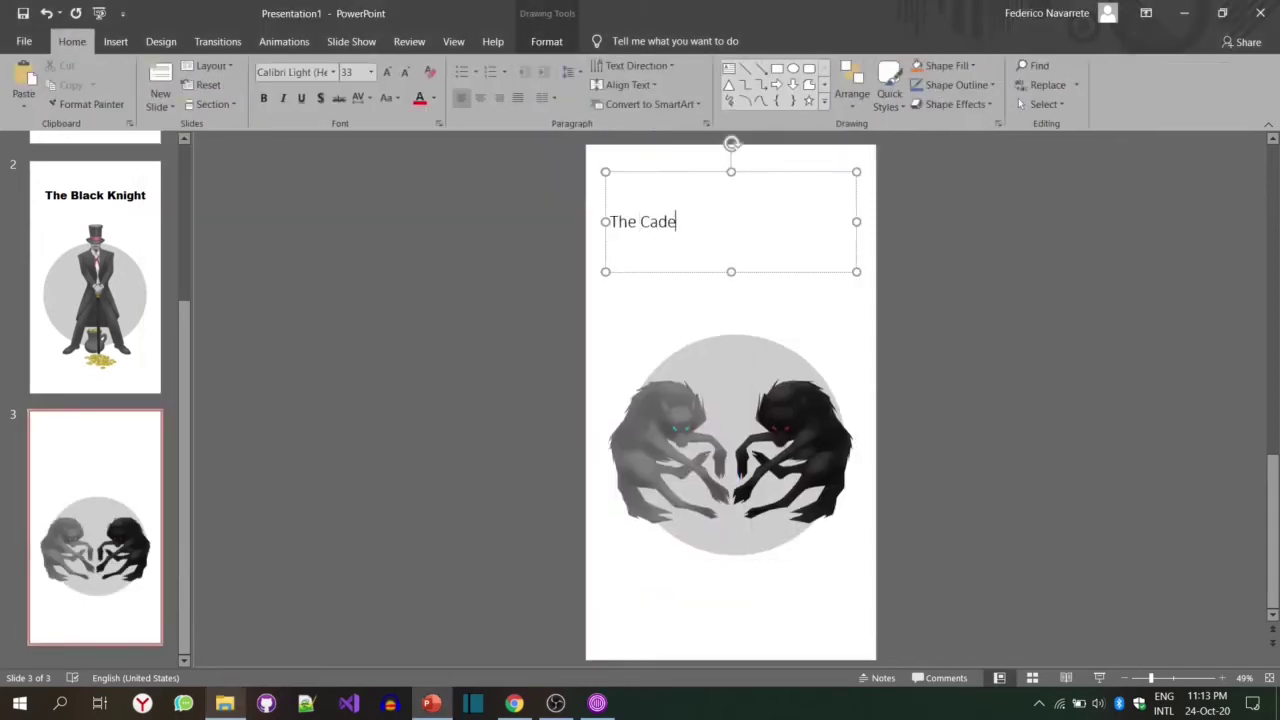
left_click(333, 72)
left_click(320, 171)
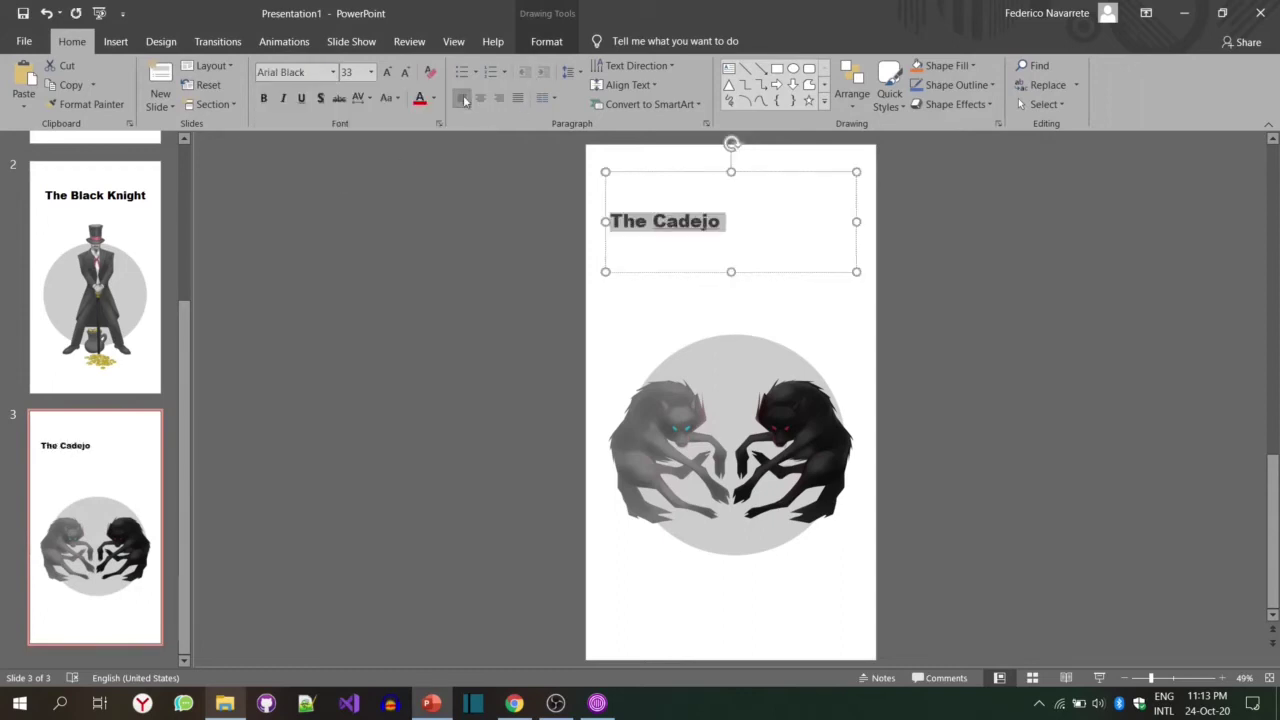
left_click(390, 73)
left_click(390, 73)
left_click(390, 73)
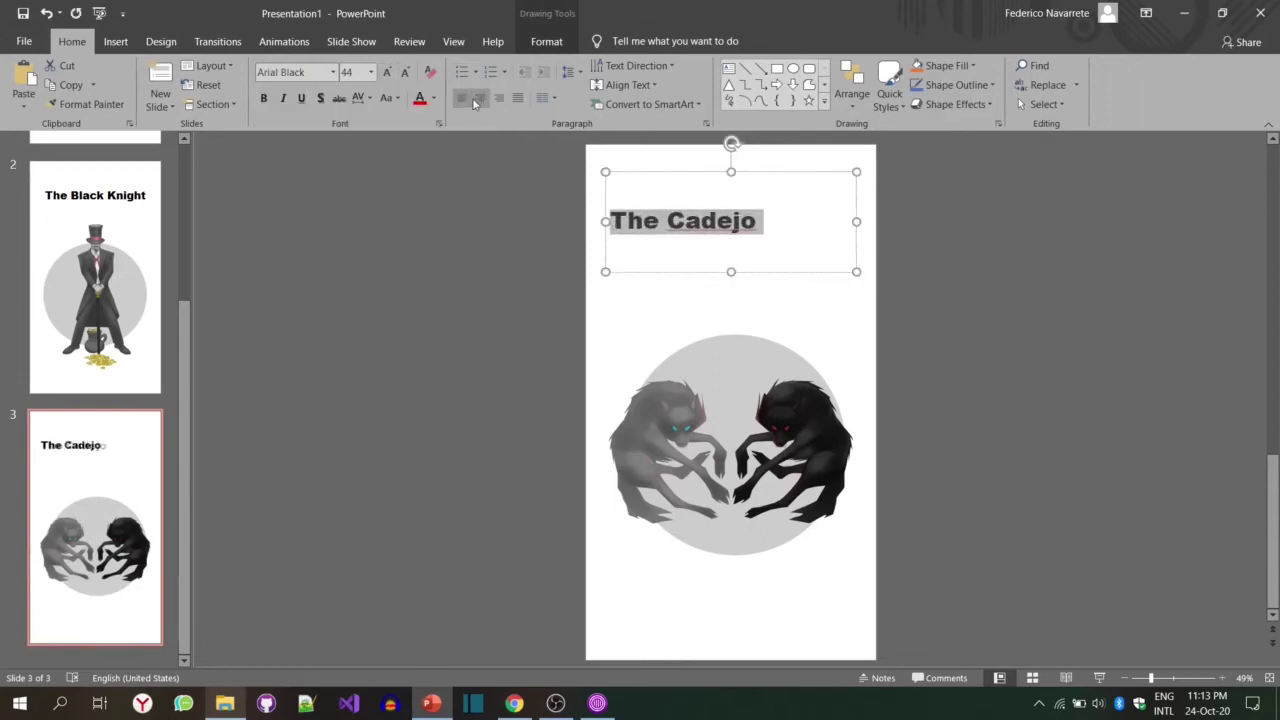
left_click(479, 99)
Step: Add slide 4 and place the framed Quote image on it
right_click(138, 578)
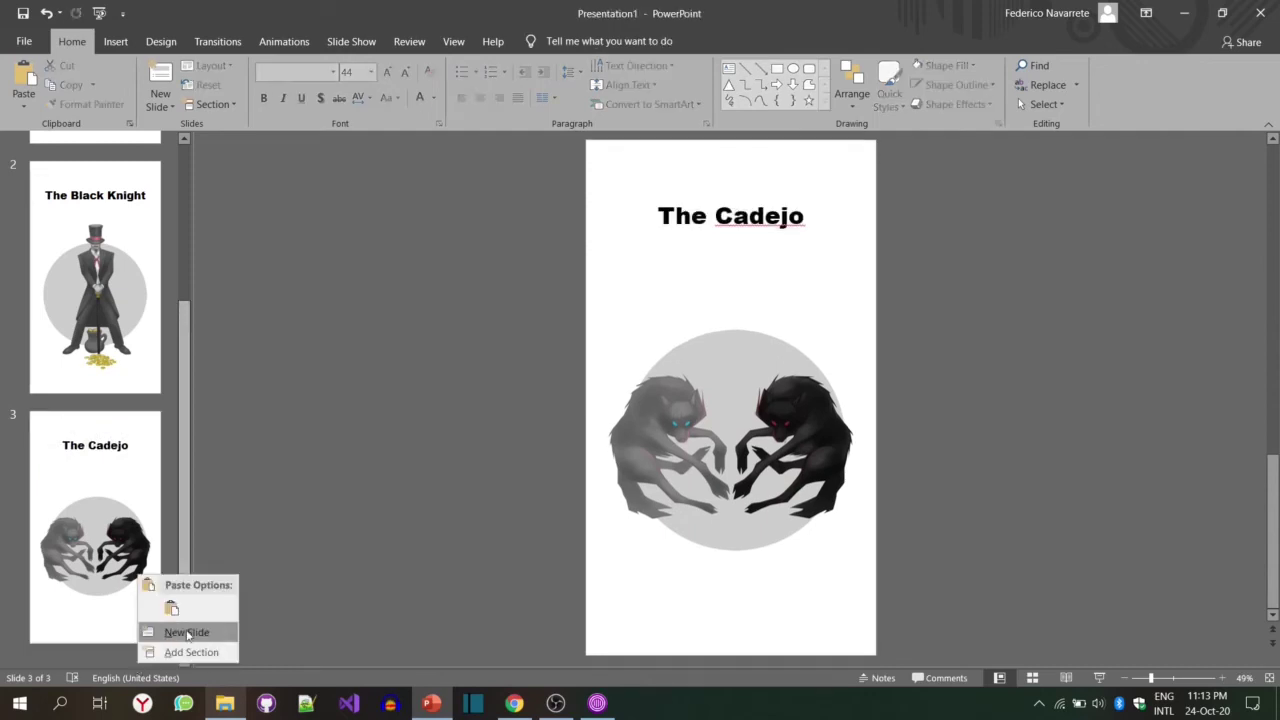
left_click(187, 632)
left_click(226, 705)
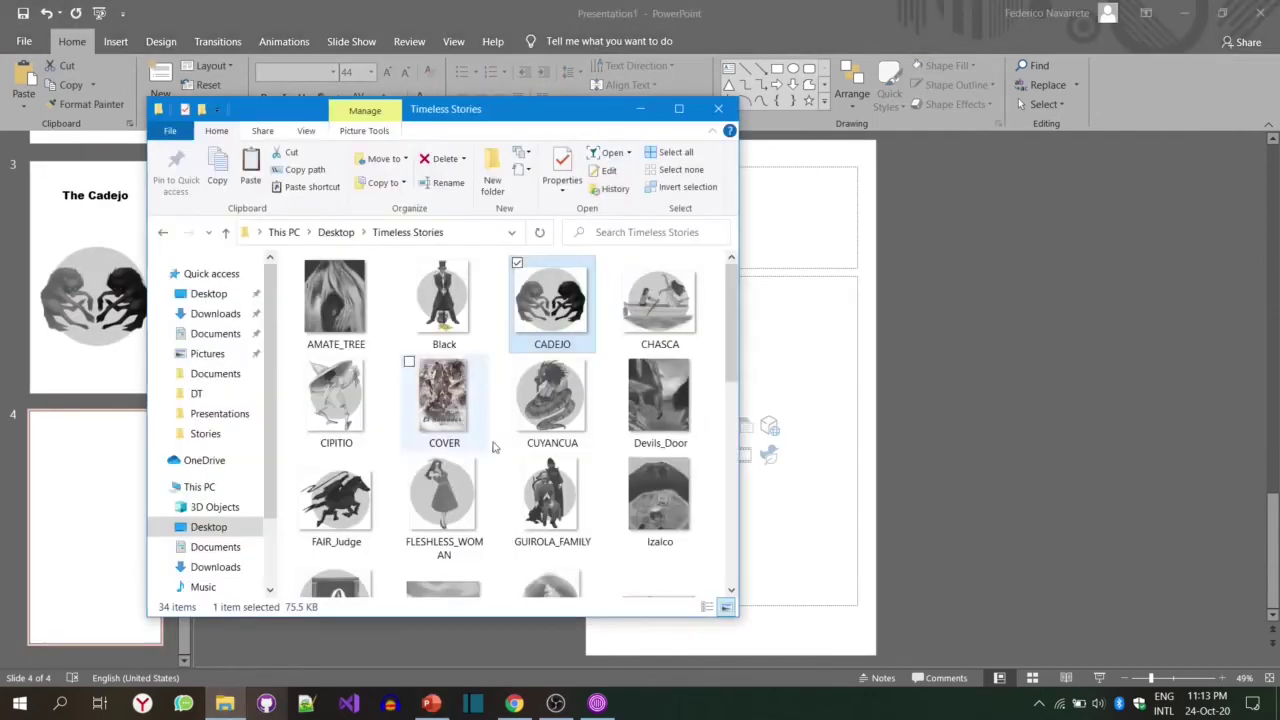
left_click_drag(731, 372, 730, 572)
left_click(430, 367)
left_click_drag(444, 354, 776, 410)
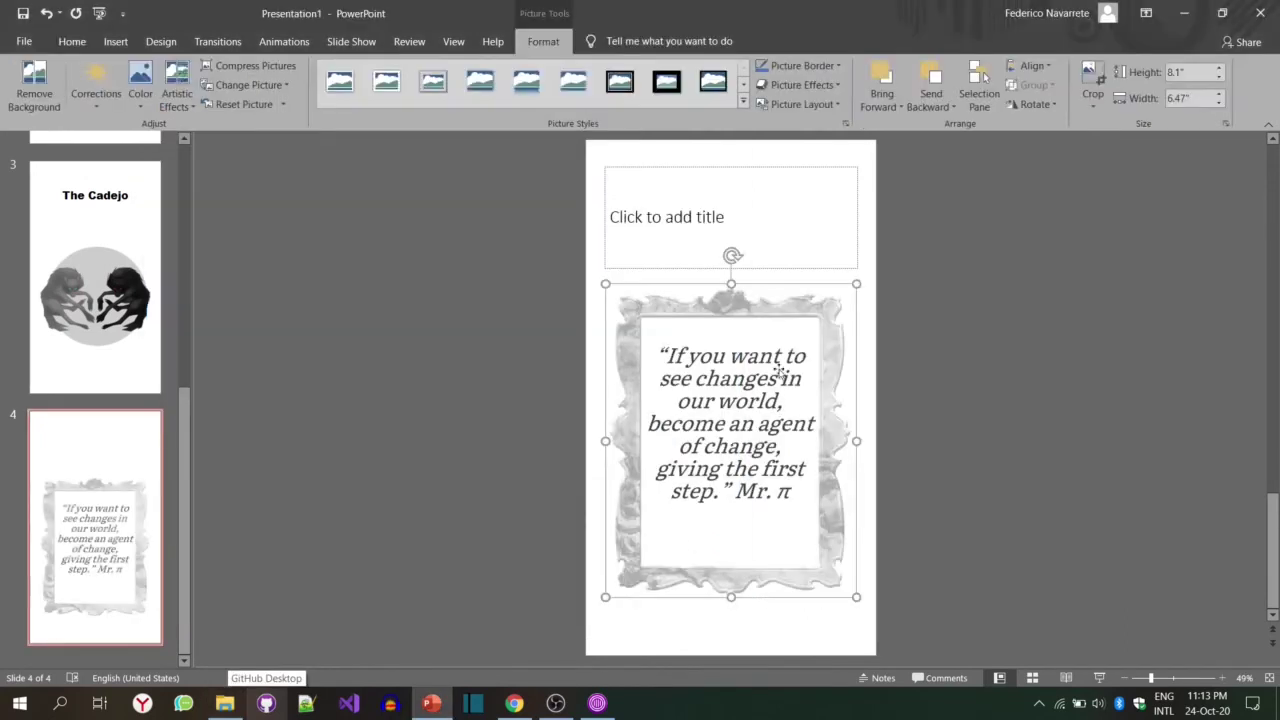
Step: Delete the empty title placeholder and move the quote frame up to the slide centre
left_click(852, 238)
key("Delete")
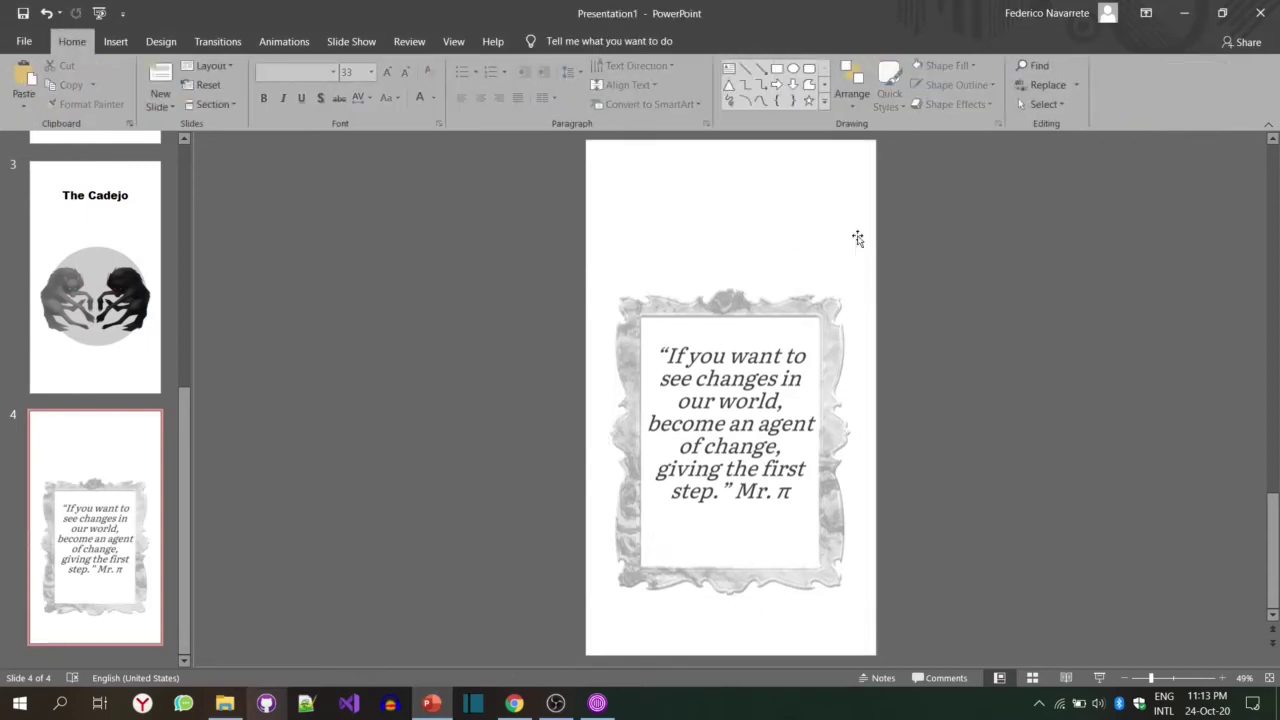
left_click(765, 382)
left_click_drag(764, 400, 763, 365)
left_click(105, 380)
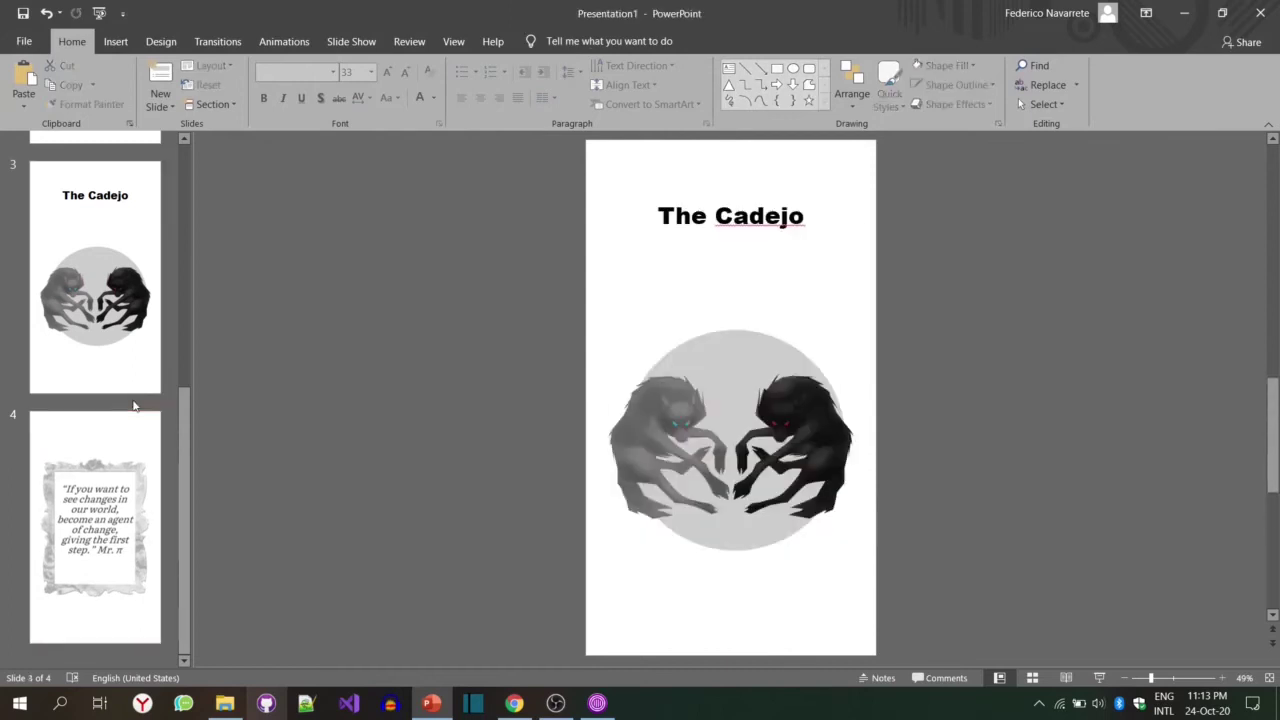
scroll(133, 405, "up", 5)
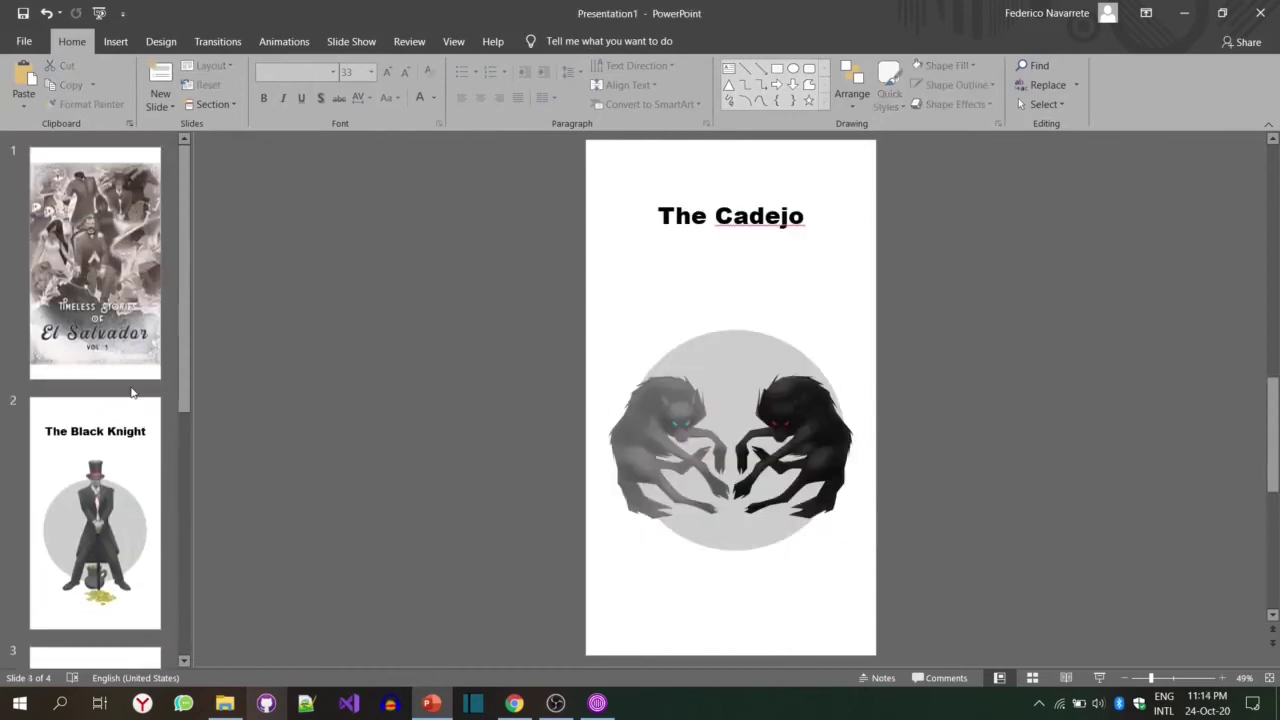
scroll(131, 389, "down", 5)
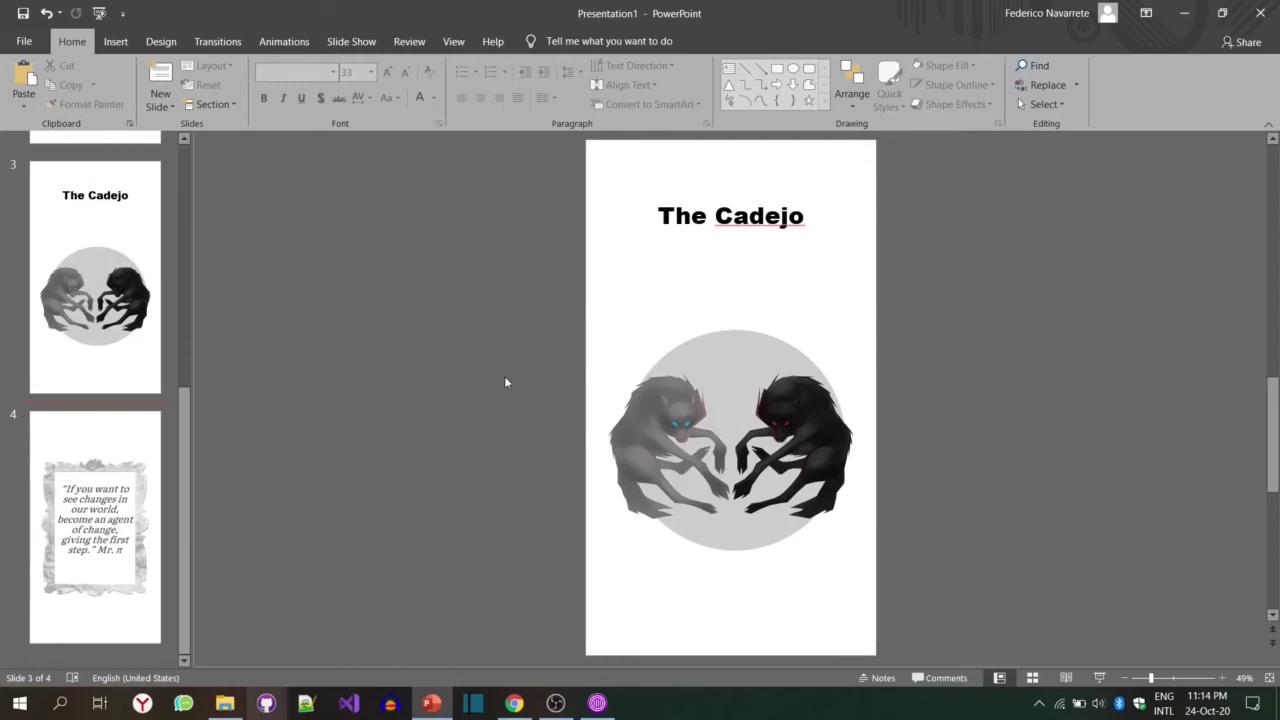
Step: Save the deck with Ctrl+S, keeping the name Presentation1
key("ctrl+s")
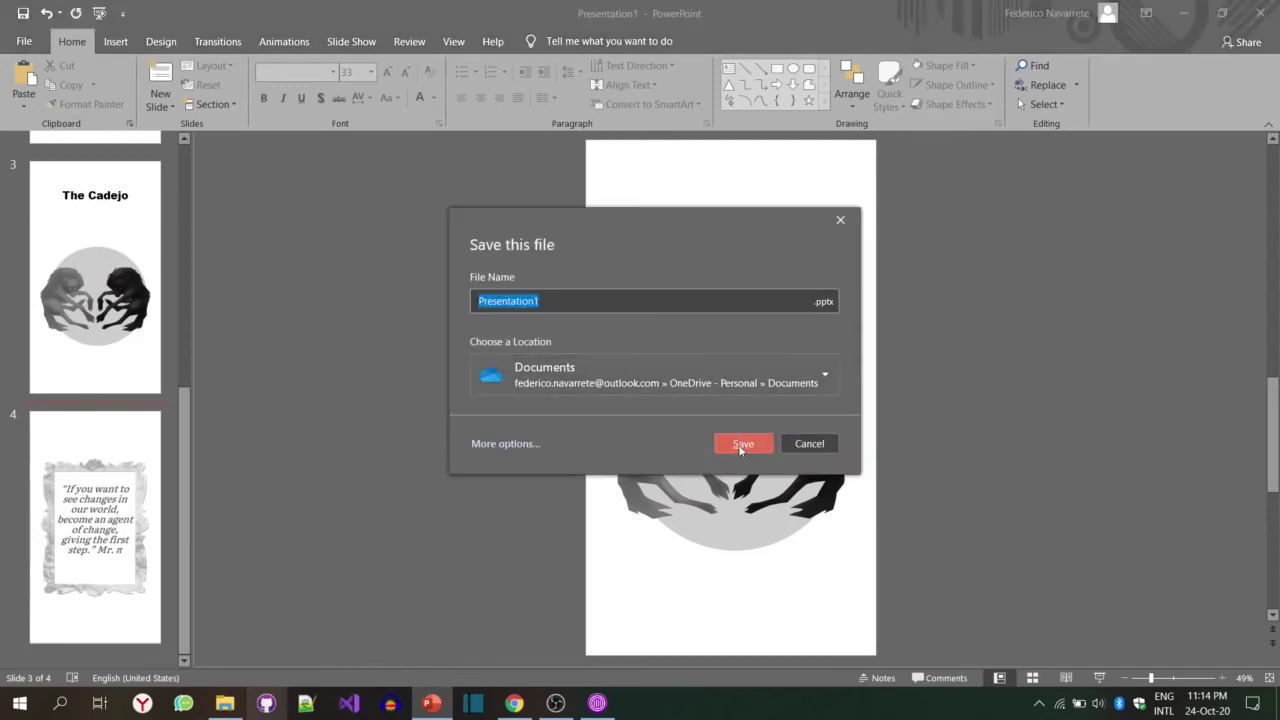
left_click(741, 447)
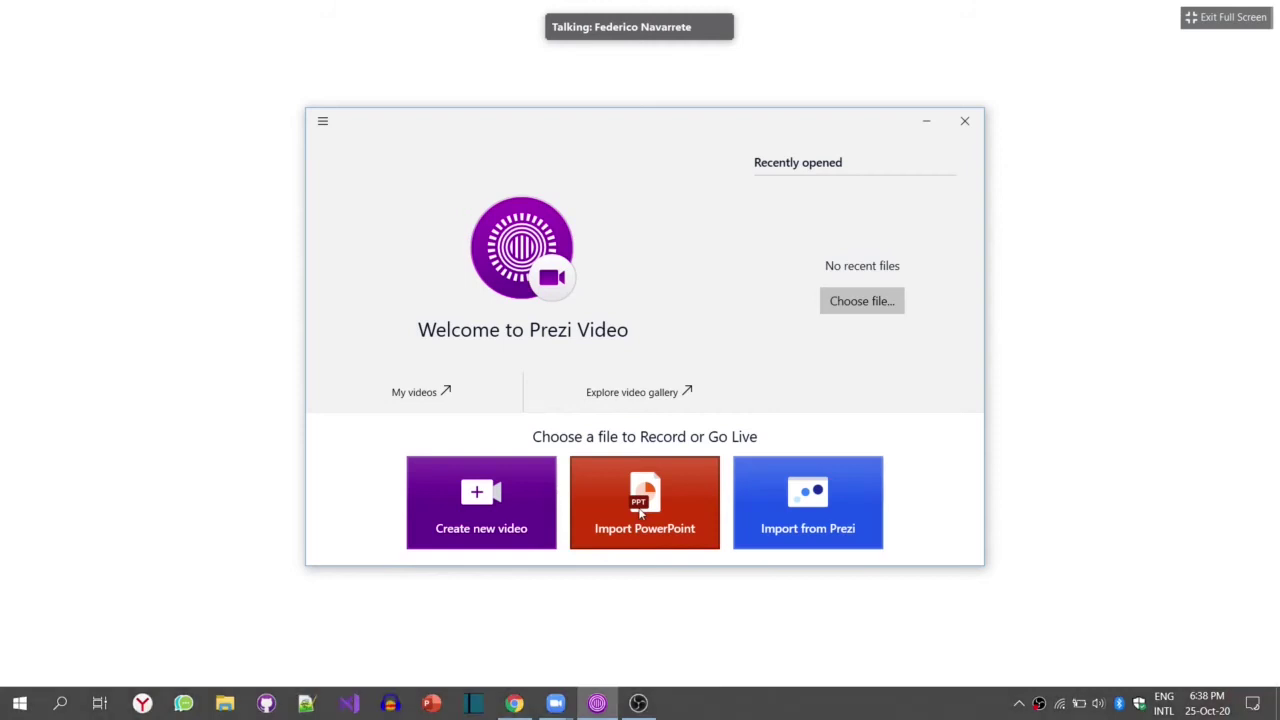
Step: Import Presentation1 through Import PowerPoint and move the Prezi Video window fully on screen
left_click(640, 513)
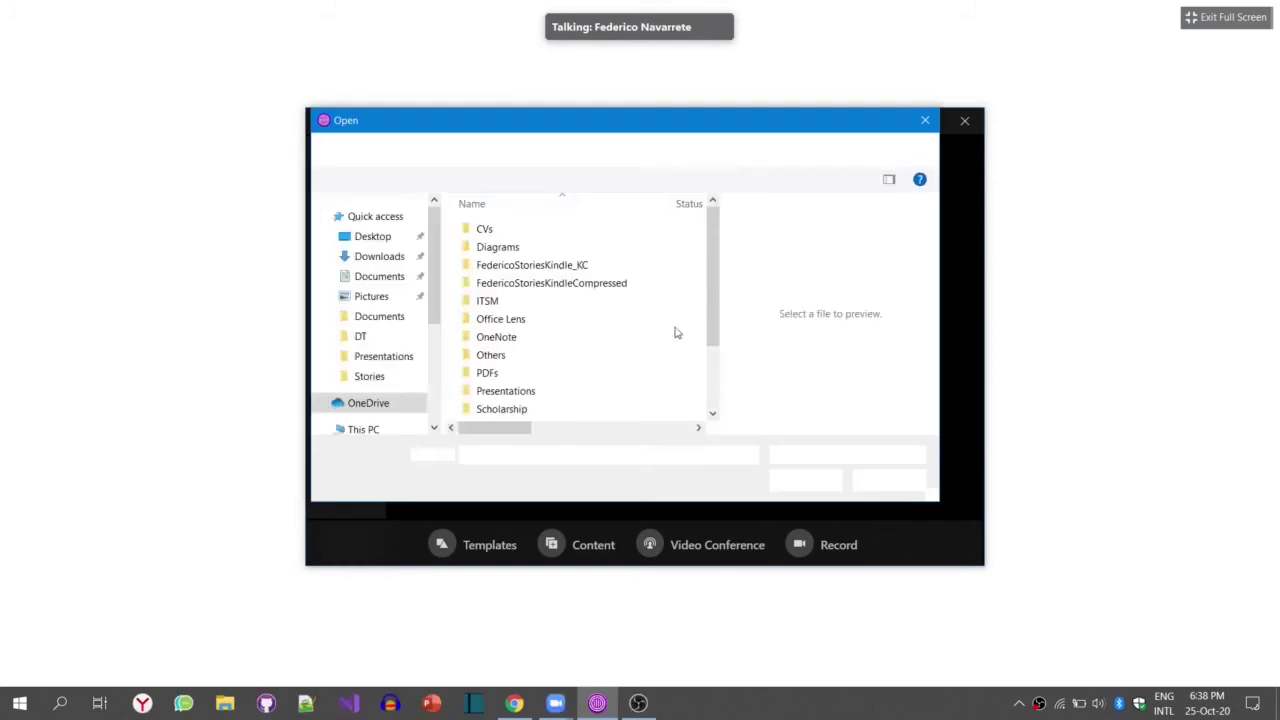
left_click_drag(713, 310, 727, 394)
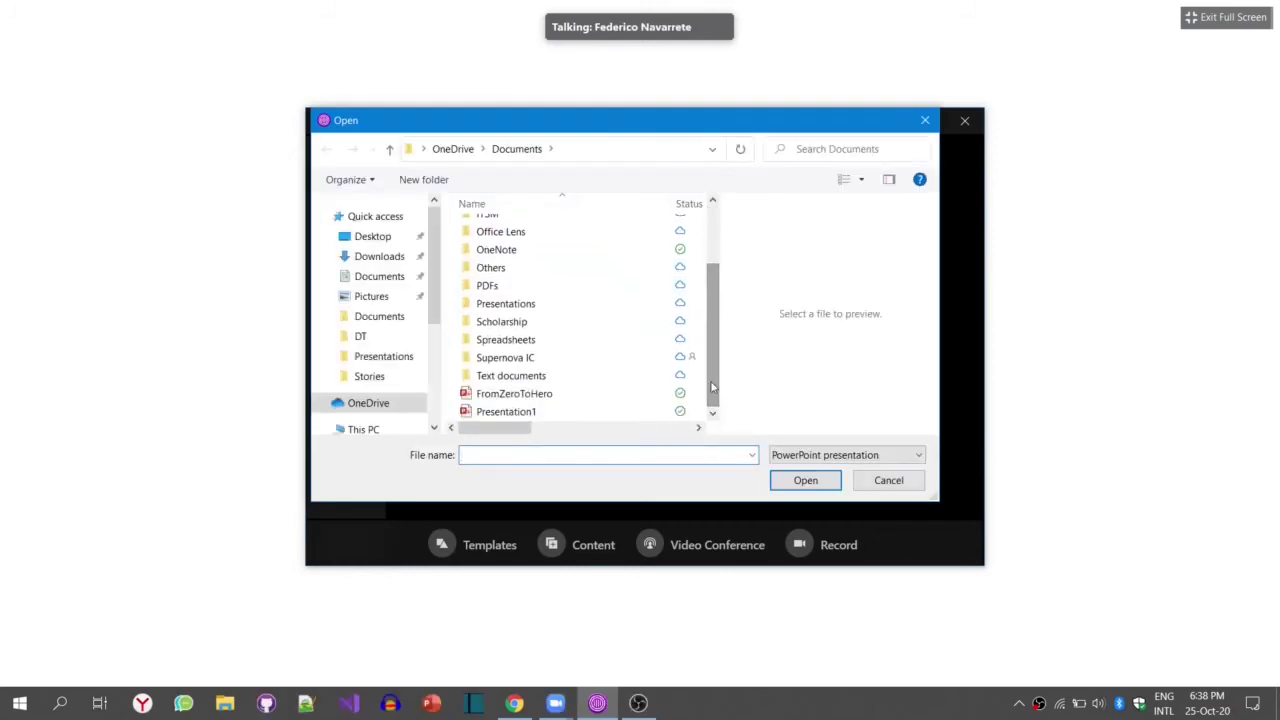
double_click(491, 415)
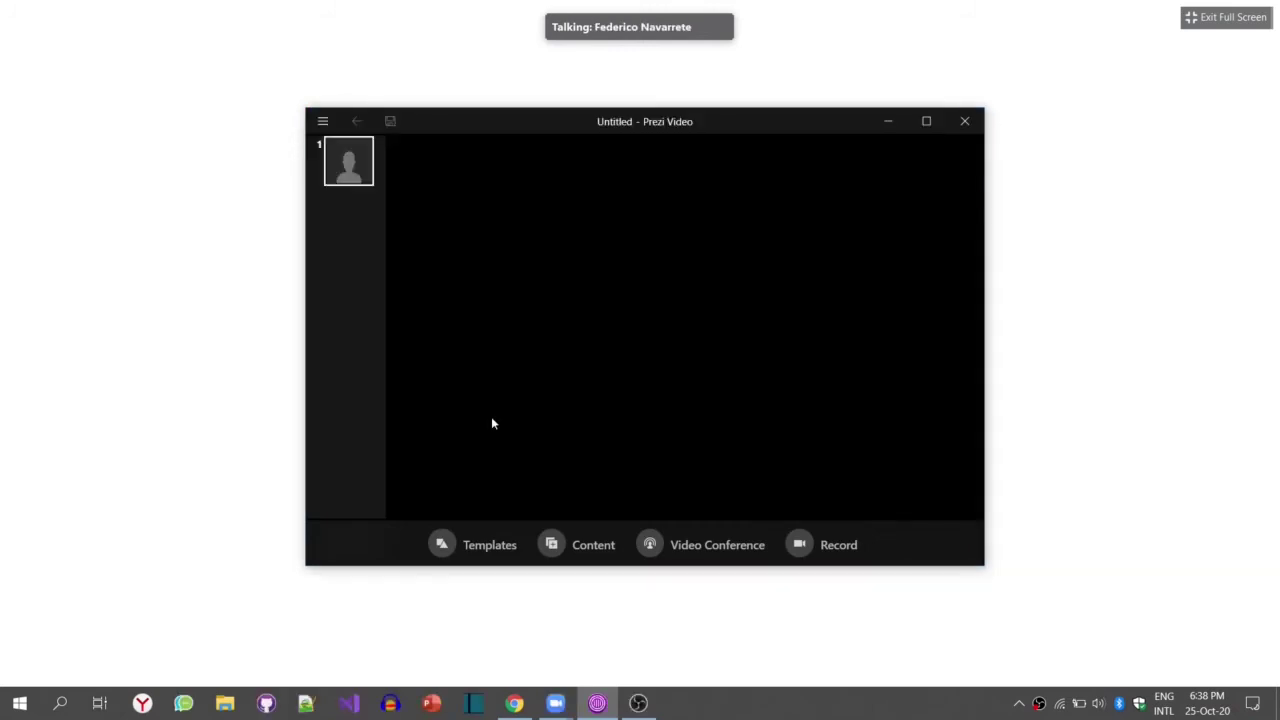
left_click_drag(1106, 122, 954, 67)
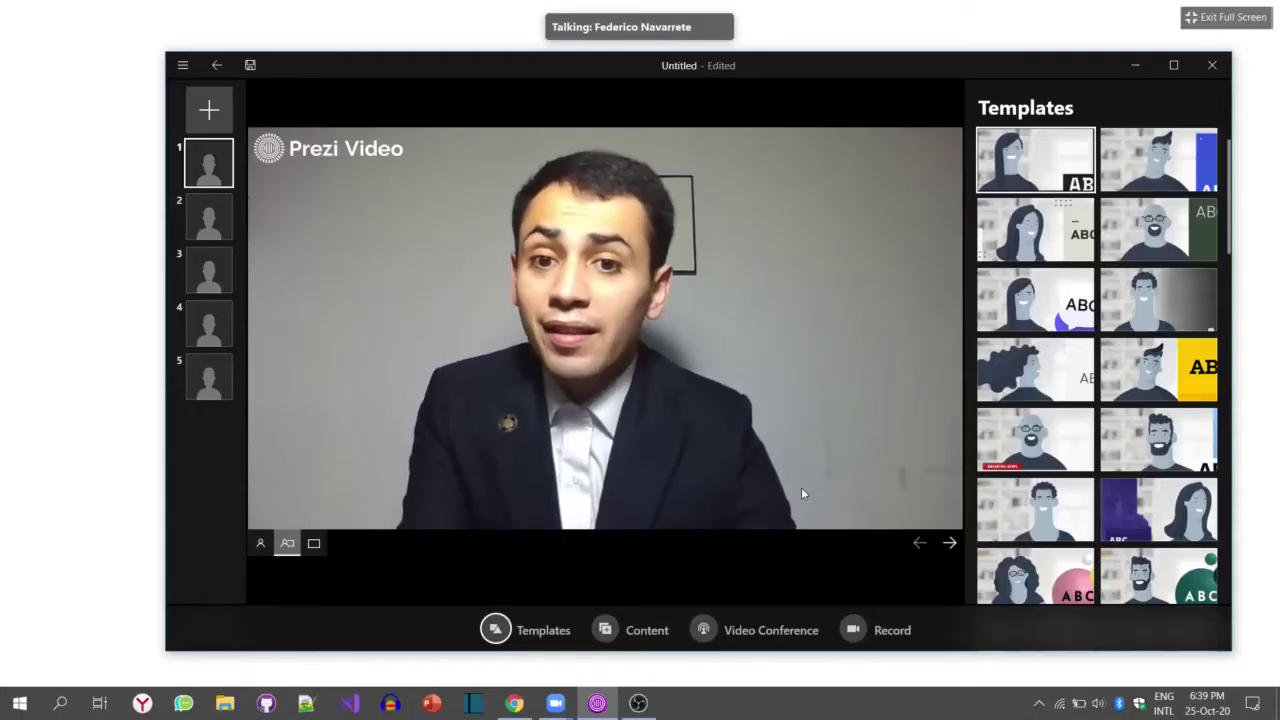
Step: Link Prezi Video to Zoom Meetings using Prezi Video Virtual Camera, with meeting video started
left_click(704, 630)
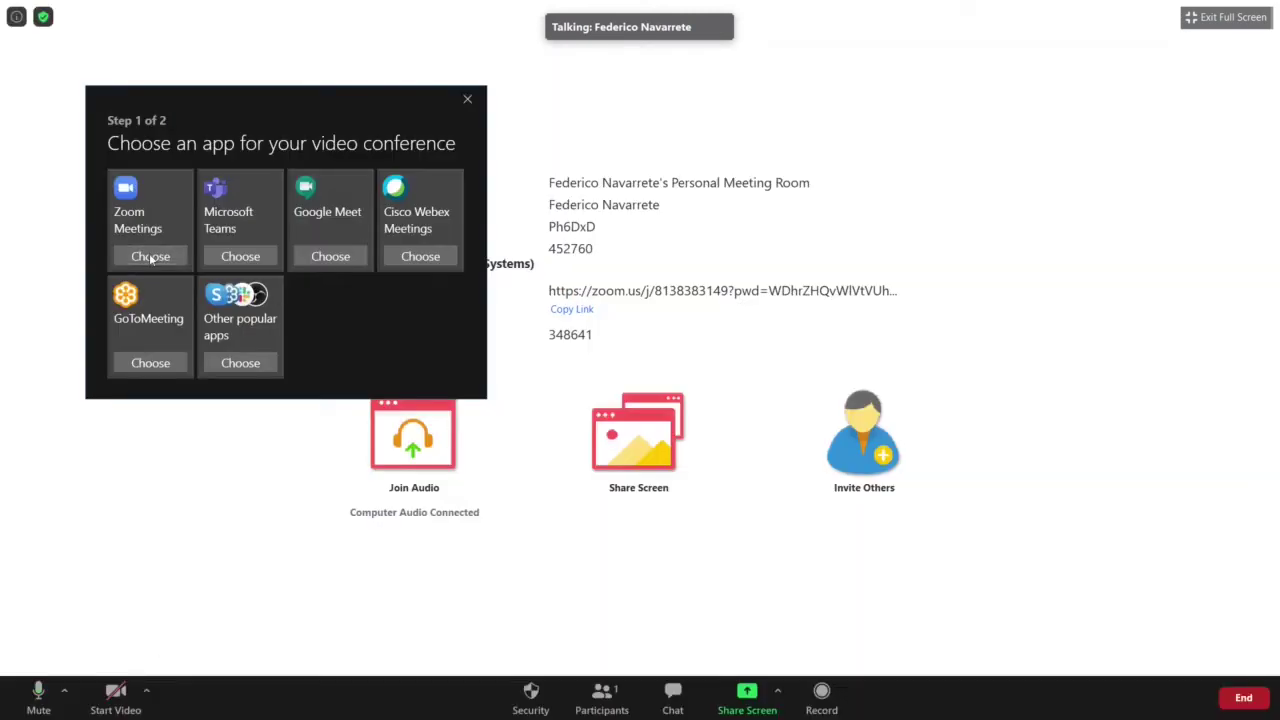
left_click(150, 256)
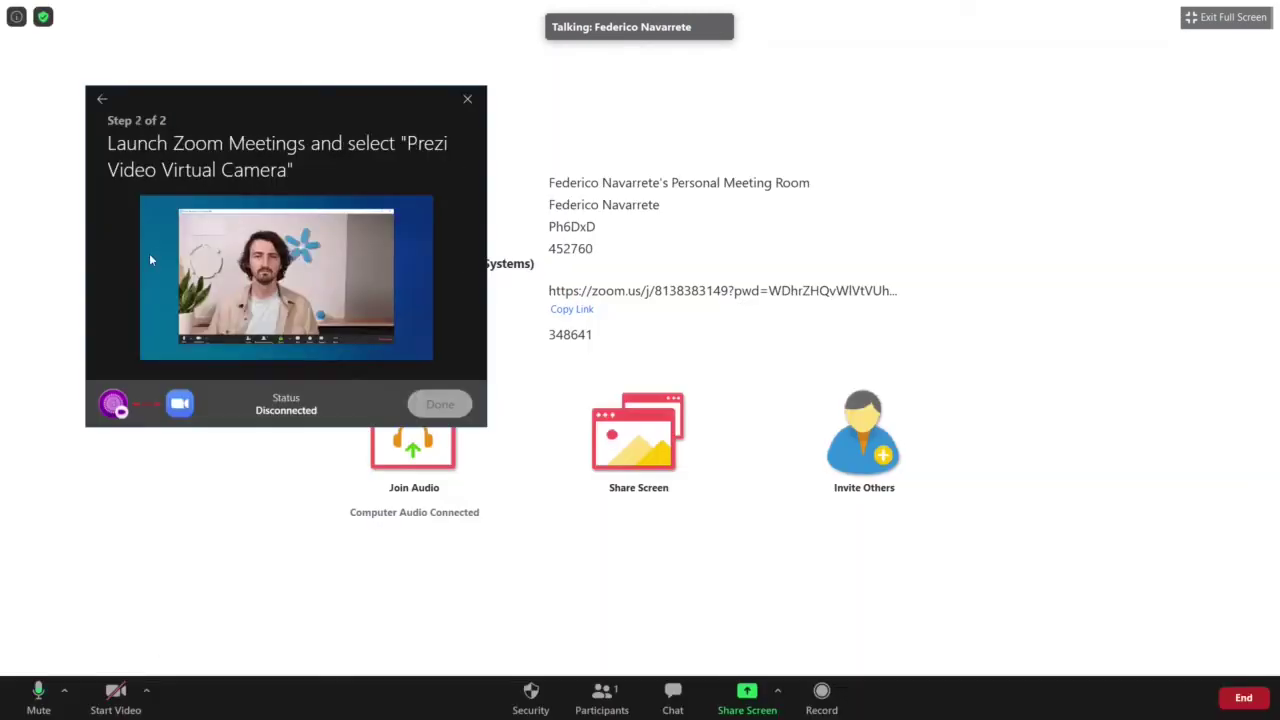
left_click(148, 691)
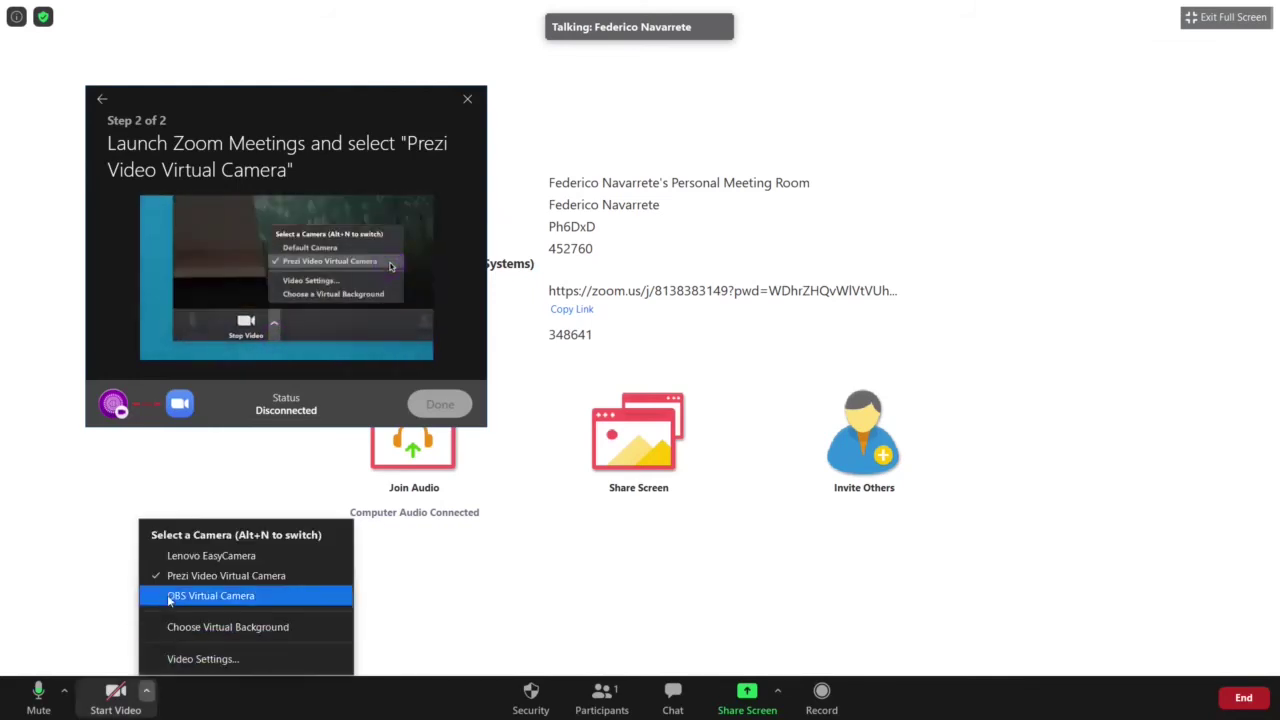
left_click(273, 577)
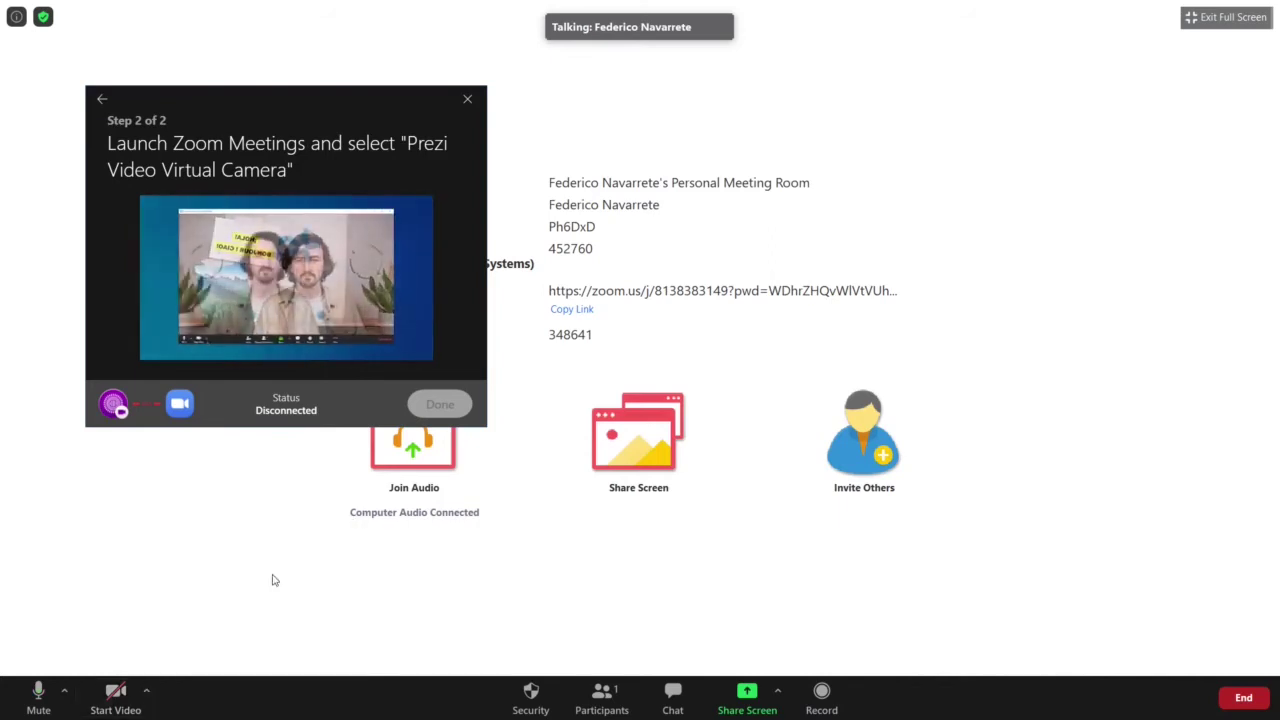
left_click(112, 698)
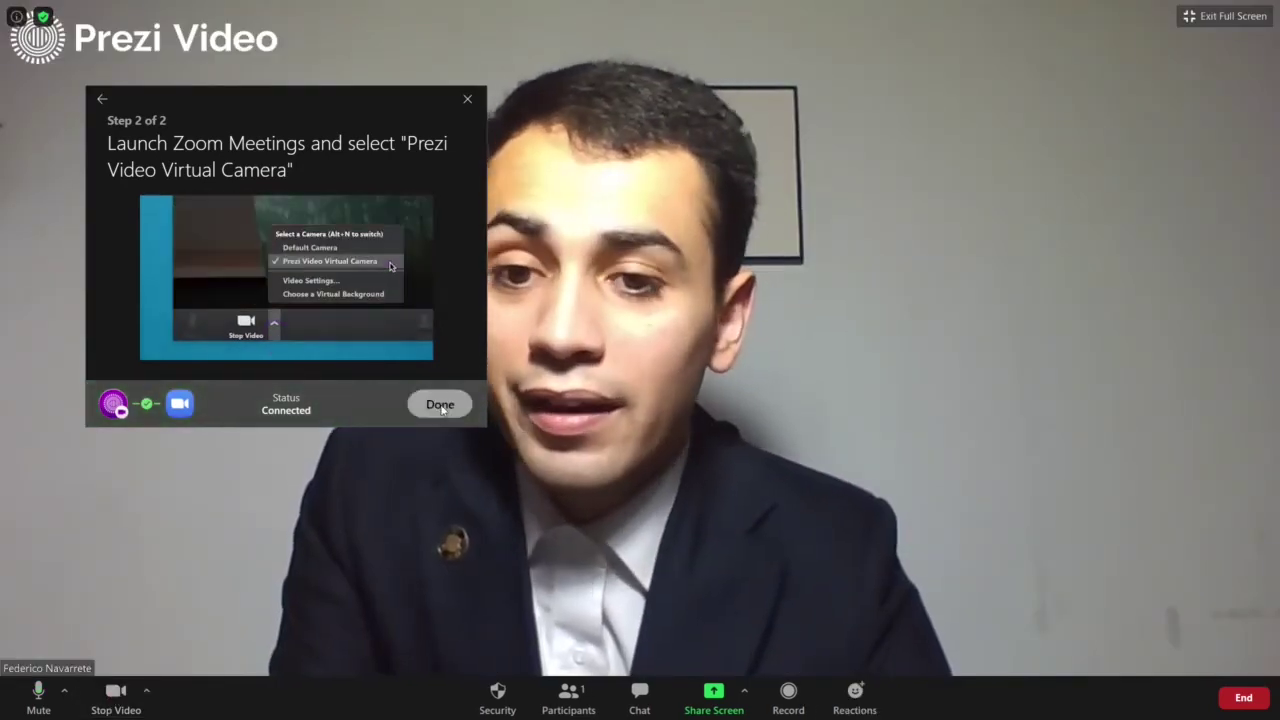
left_click(440, 405)
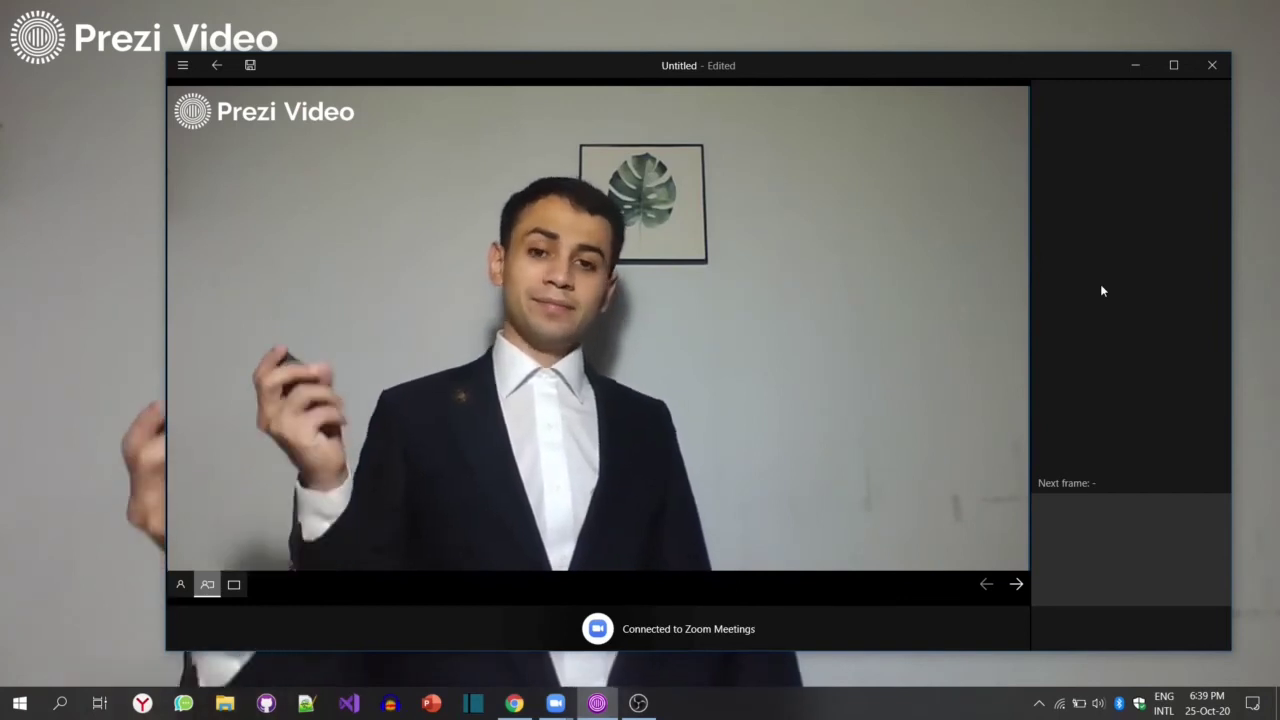
Step: Advance three frames: the book cover, The Black Knight, then The Cadejo
key("Right")
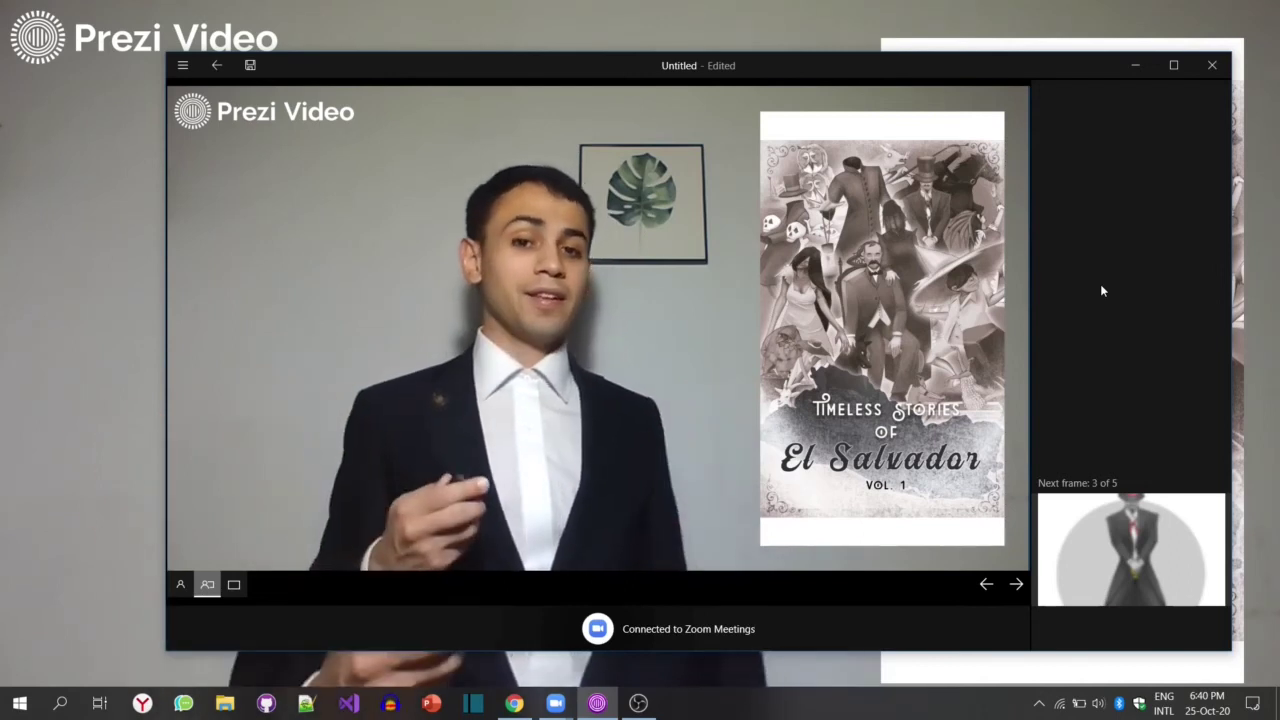
key("Right")
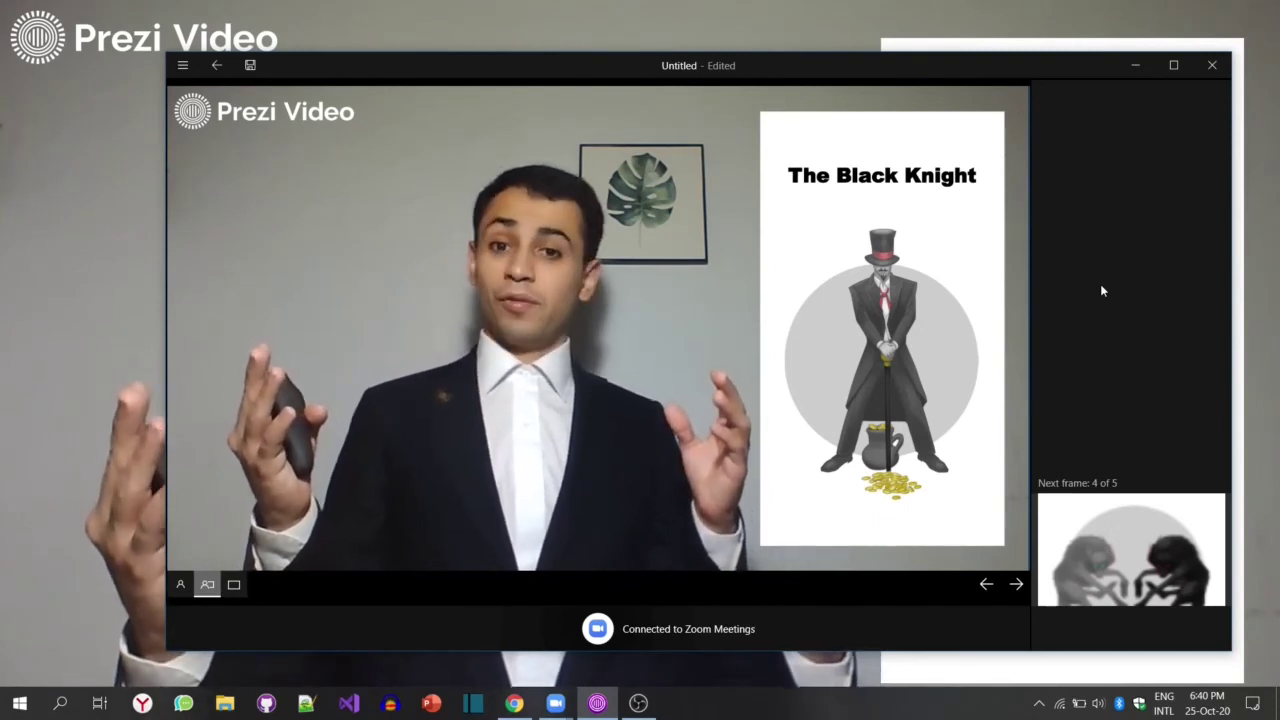
key("Right")
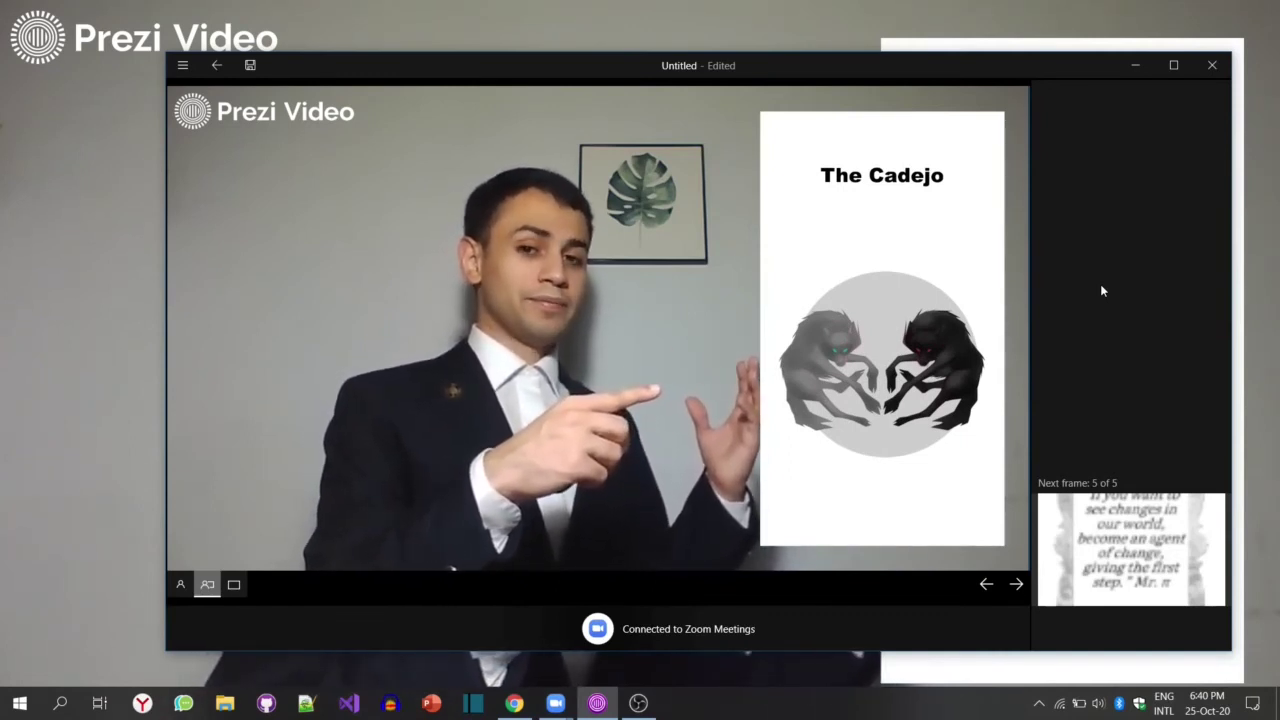
key("Right")
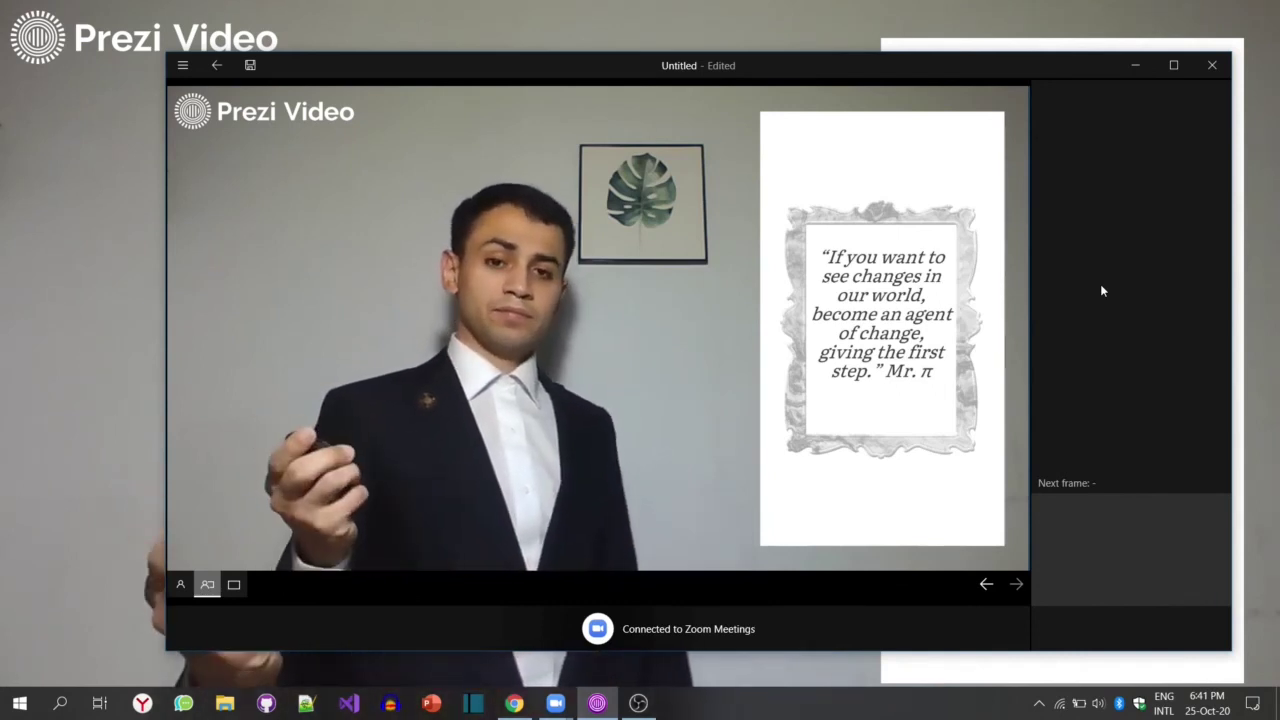
key("Left")
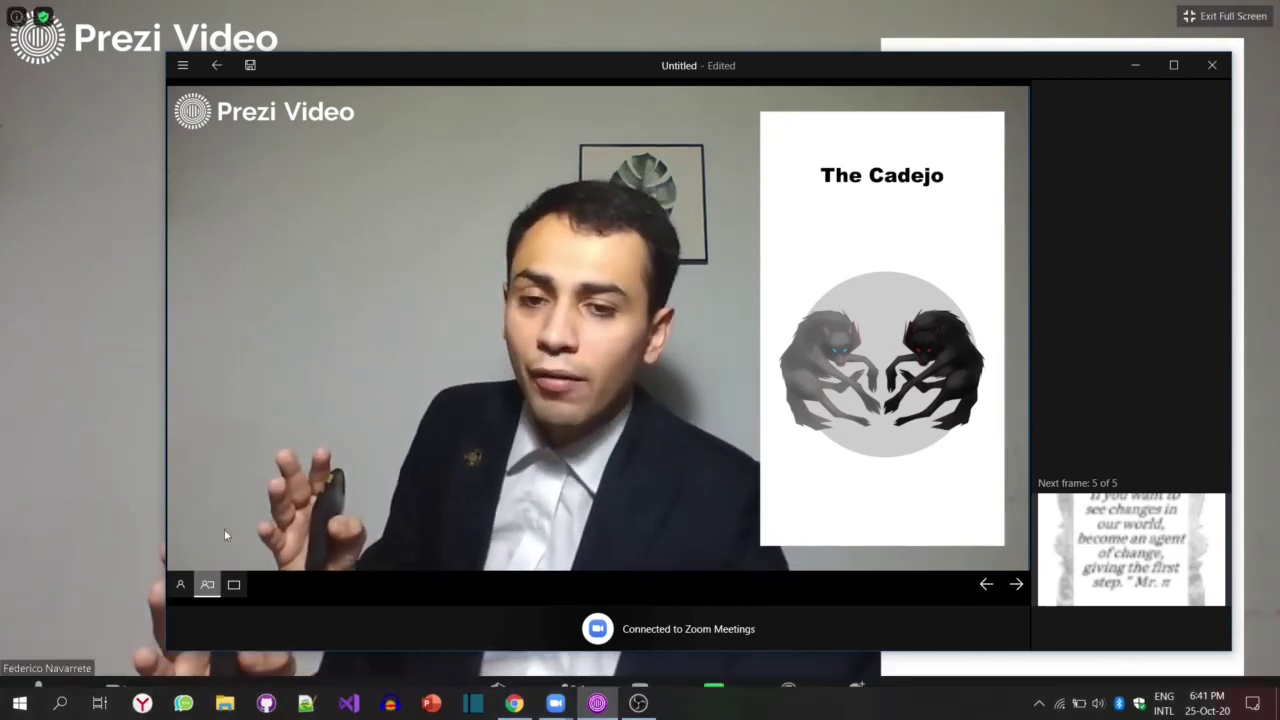
left_click(60, 463)
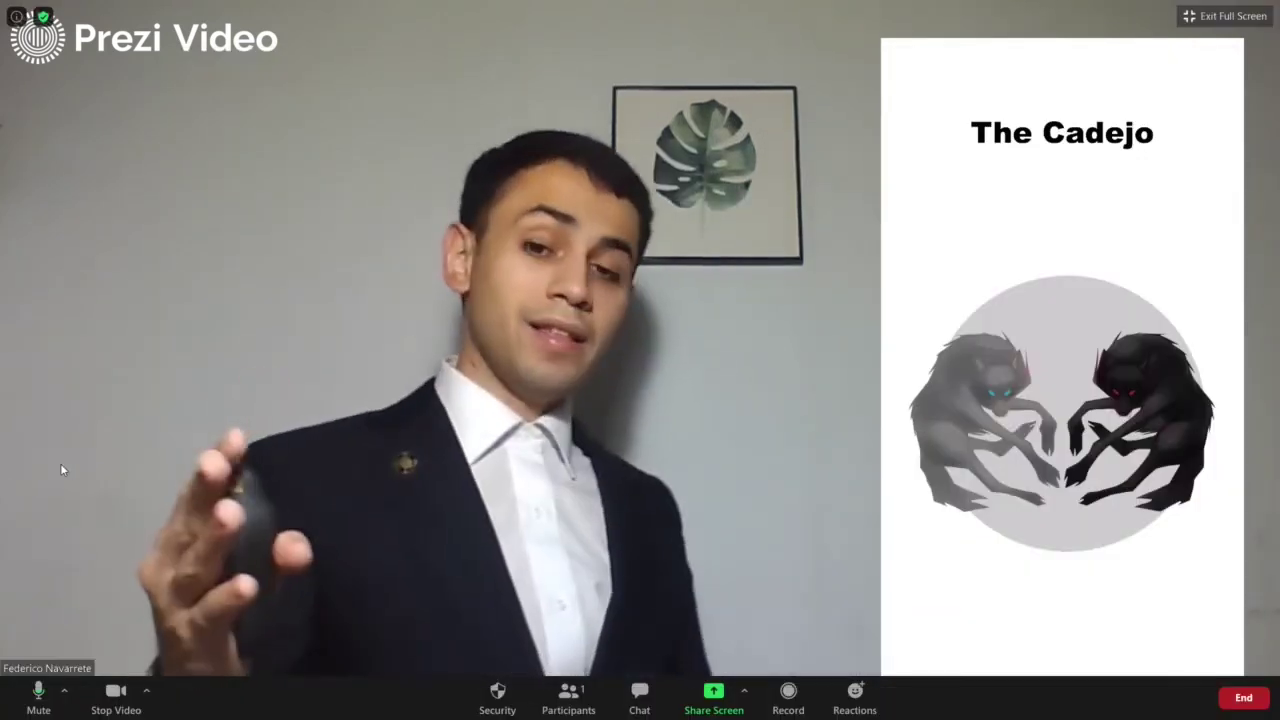